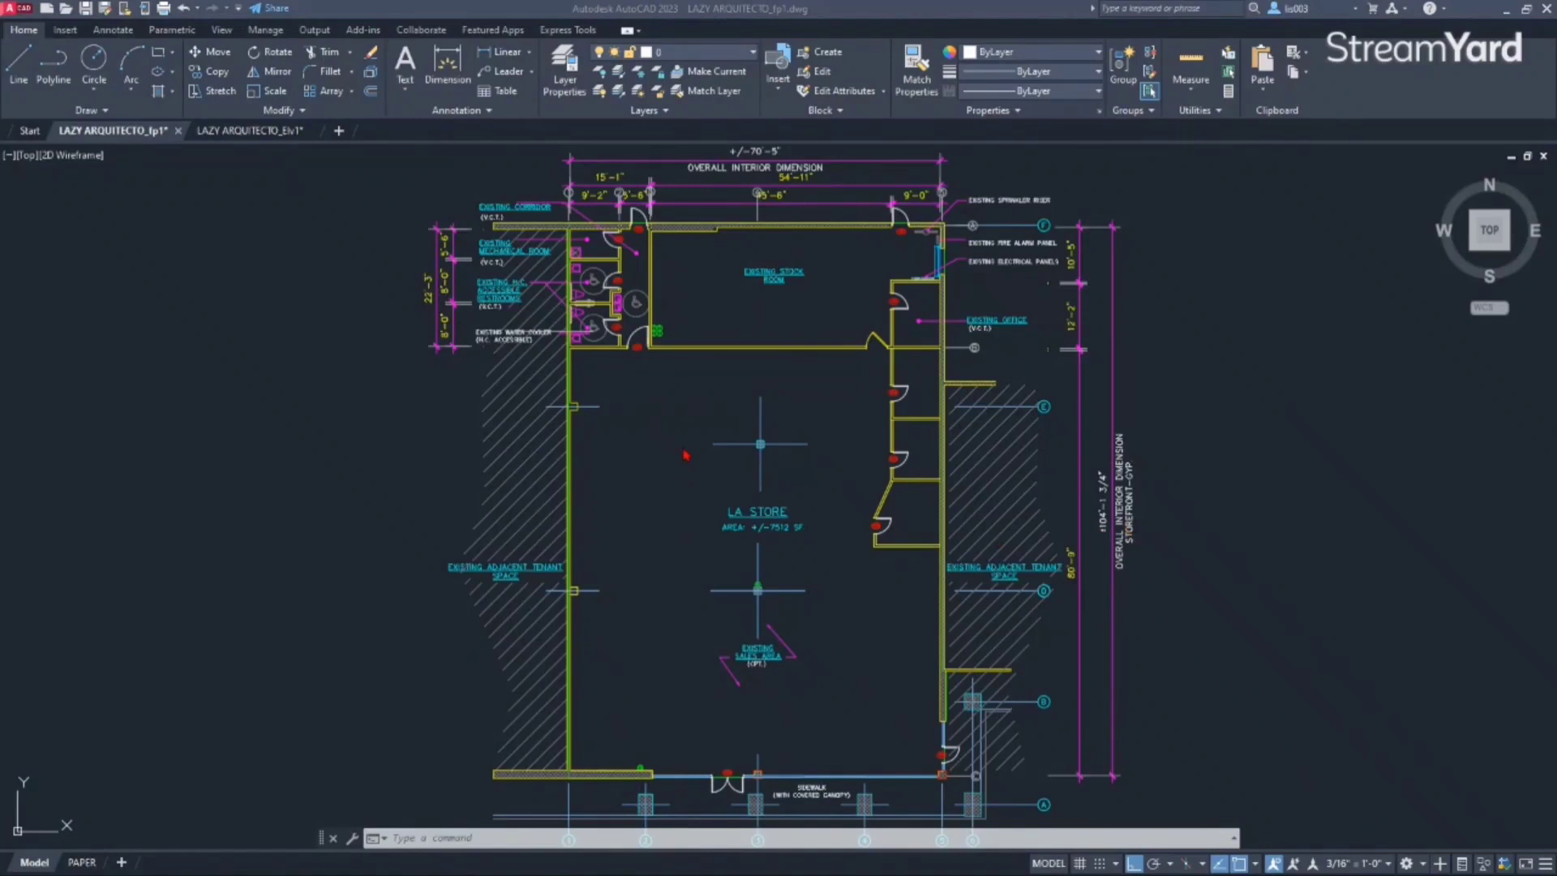
# Step: Nudge the plan view, then run DIMSTYLE to list the ARCH dimension styles, with ARCH-96 current
pyautogui.click(713, 449)
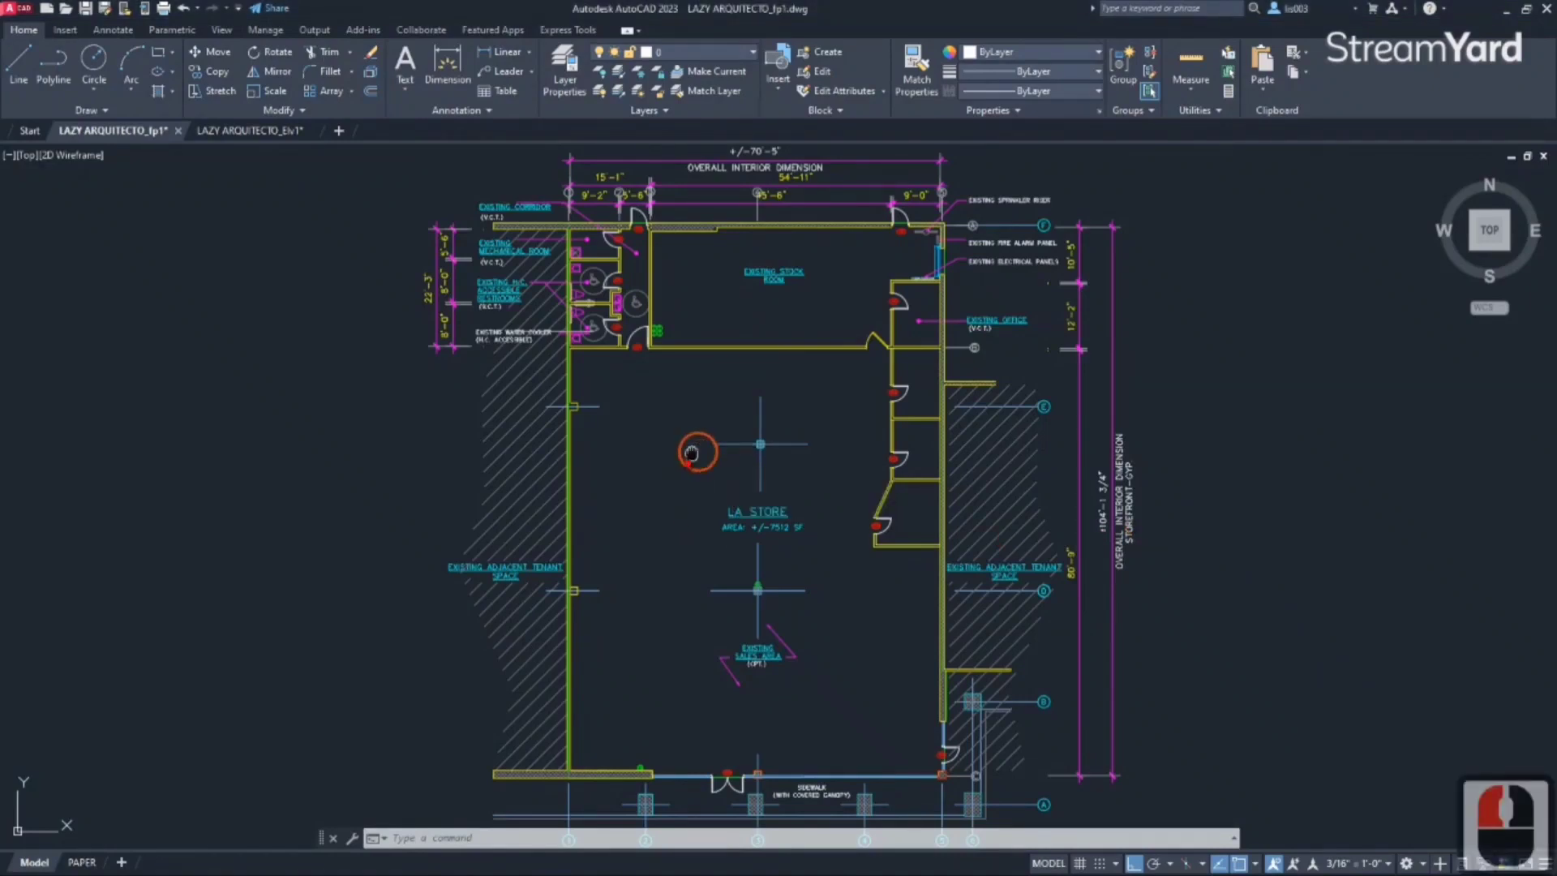
pyautogui.moveTo(715, 468); pyautogui.dragTo(616, 470, button='middle')
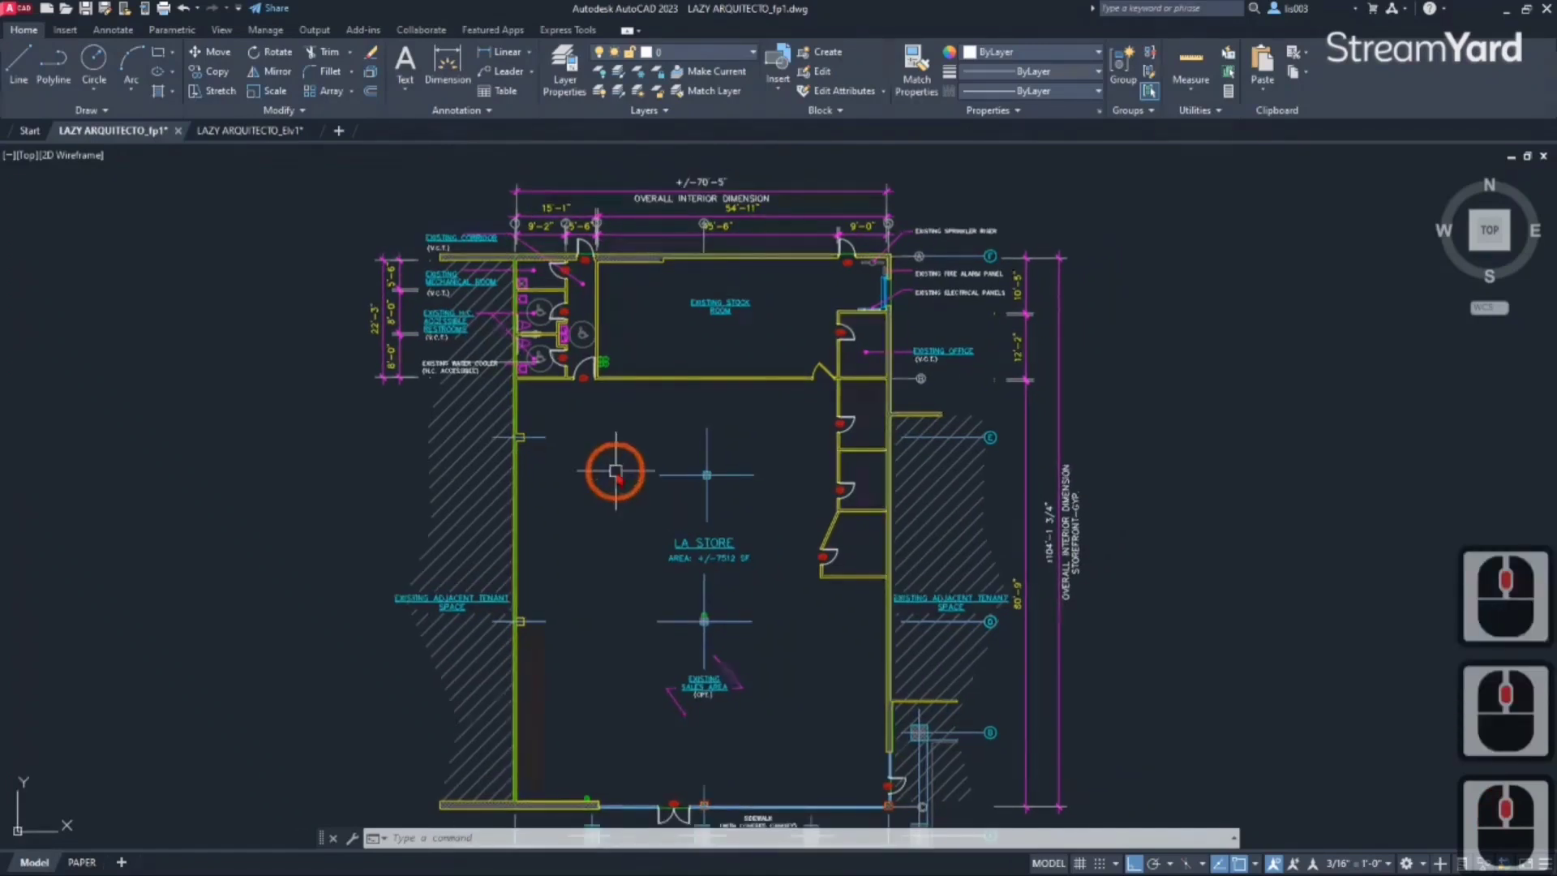
pyautogui.write('DI')
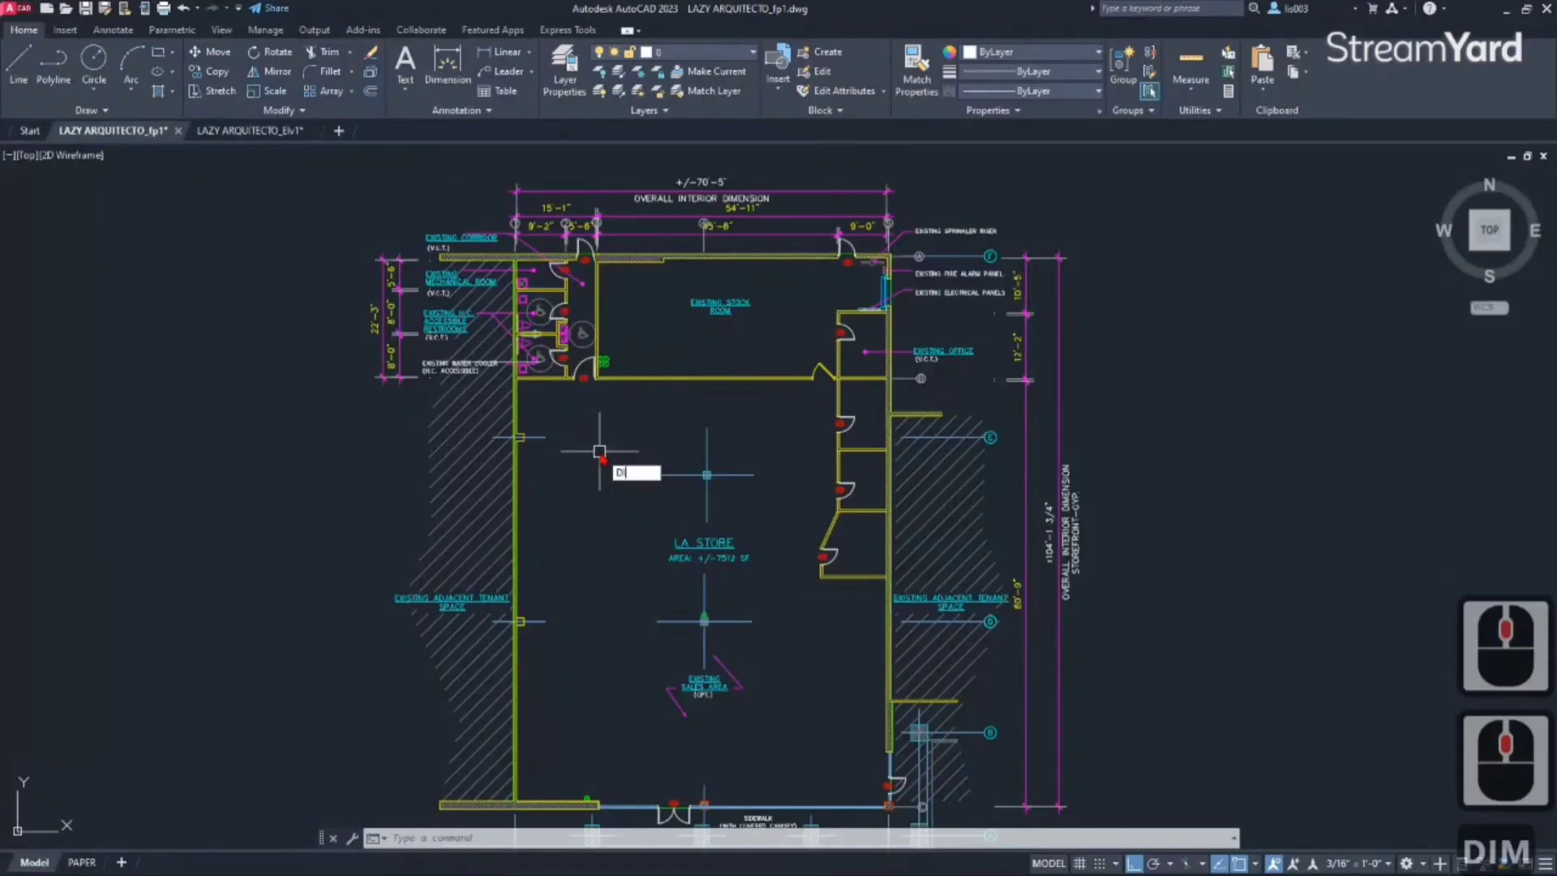
pyautogui.write('MS')
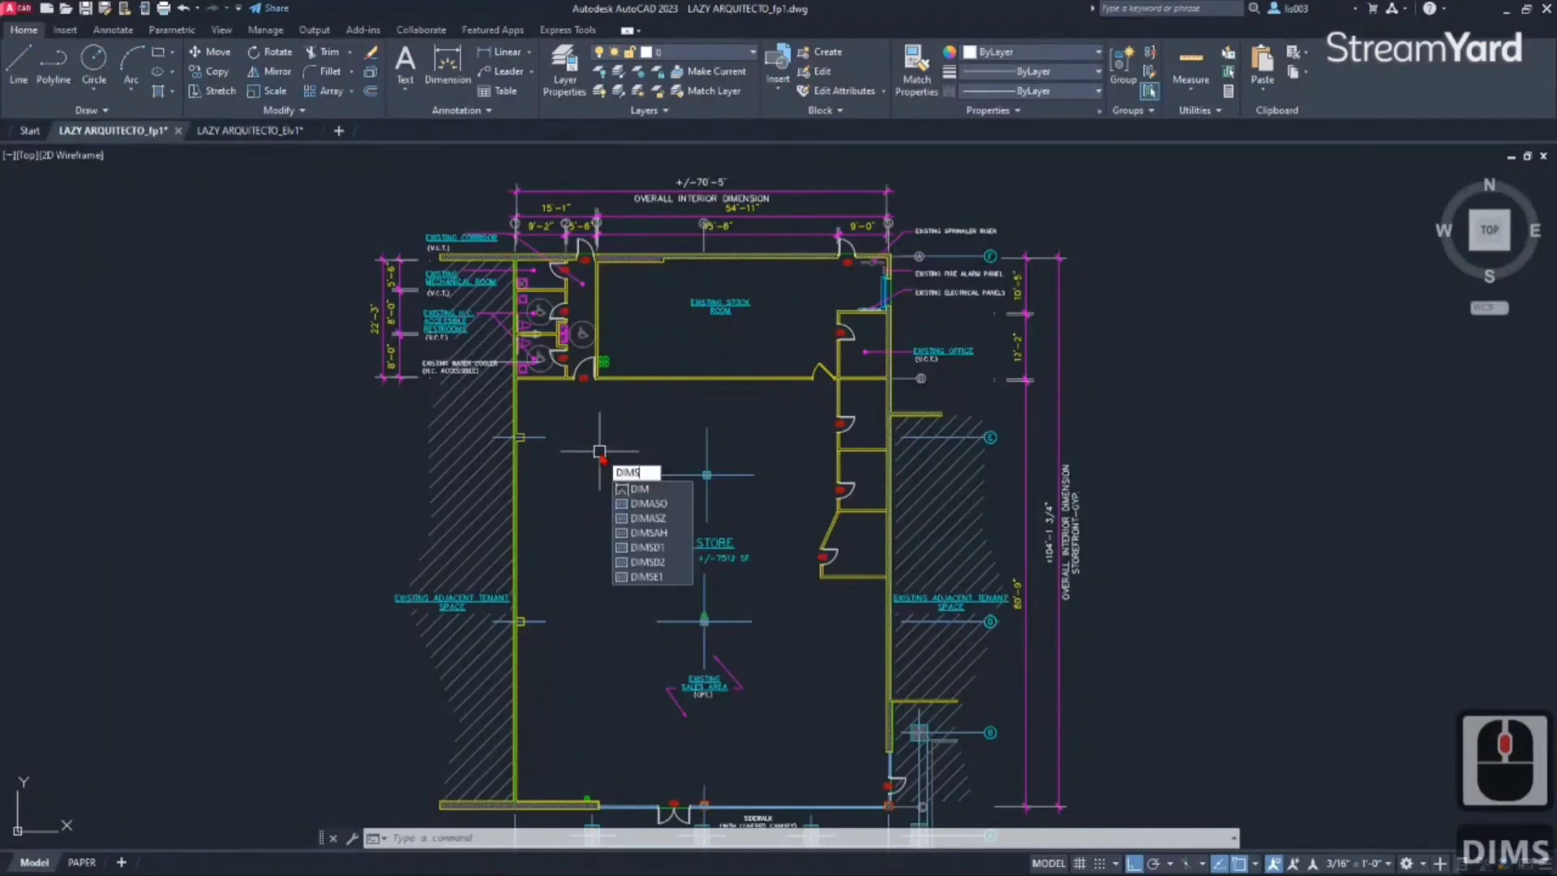
pyautogui.write('TY')
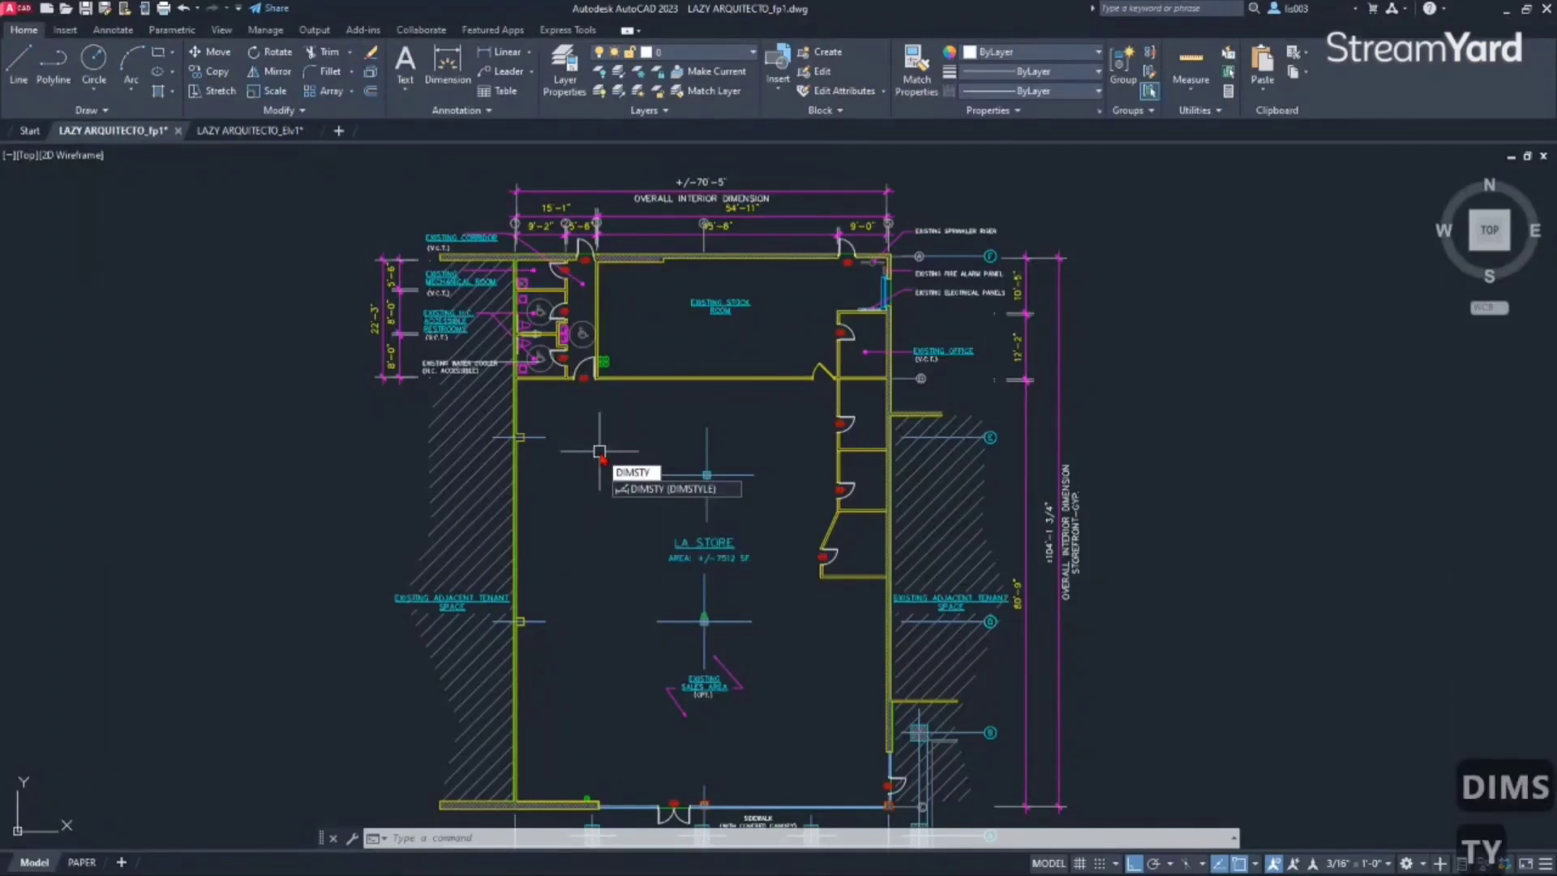
pyautogui.press('Return')
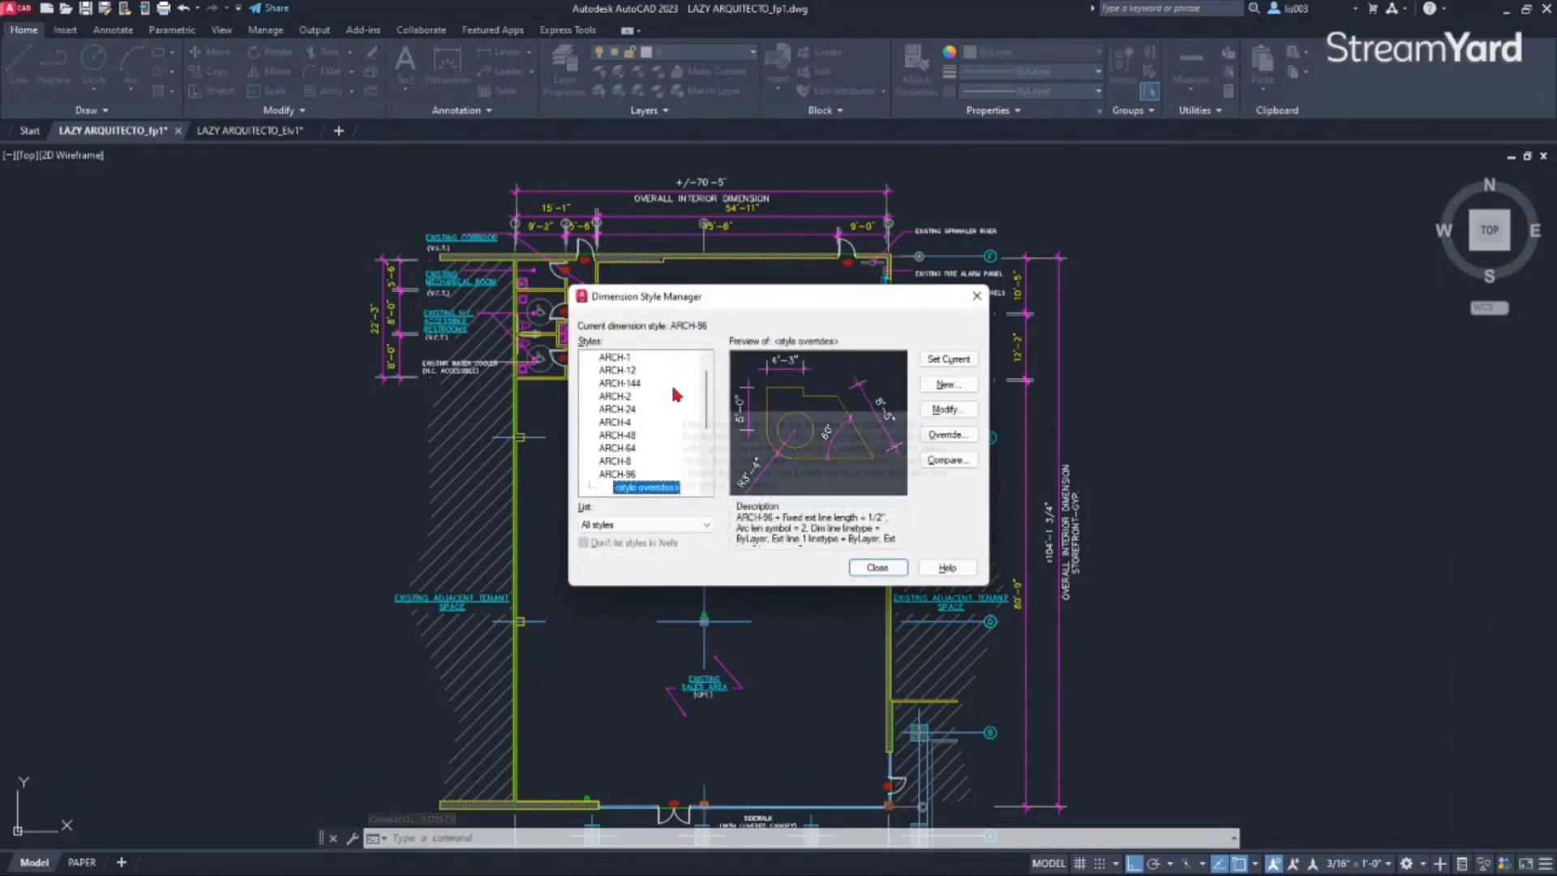
pyautogui.scroll(-2, 655, 432)
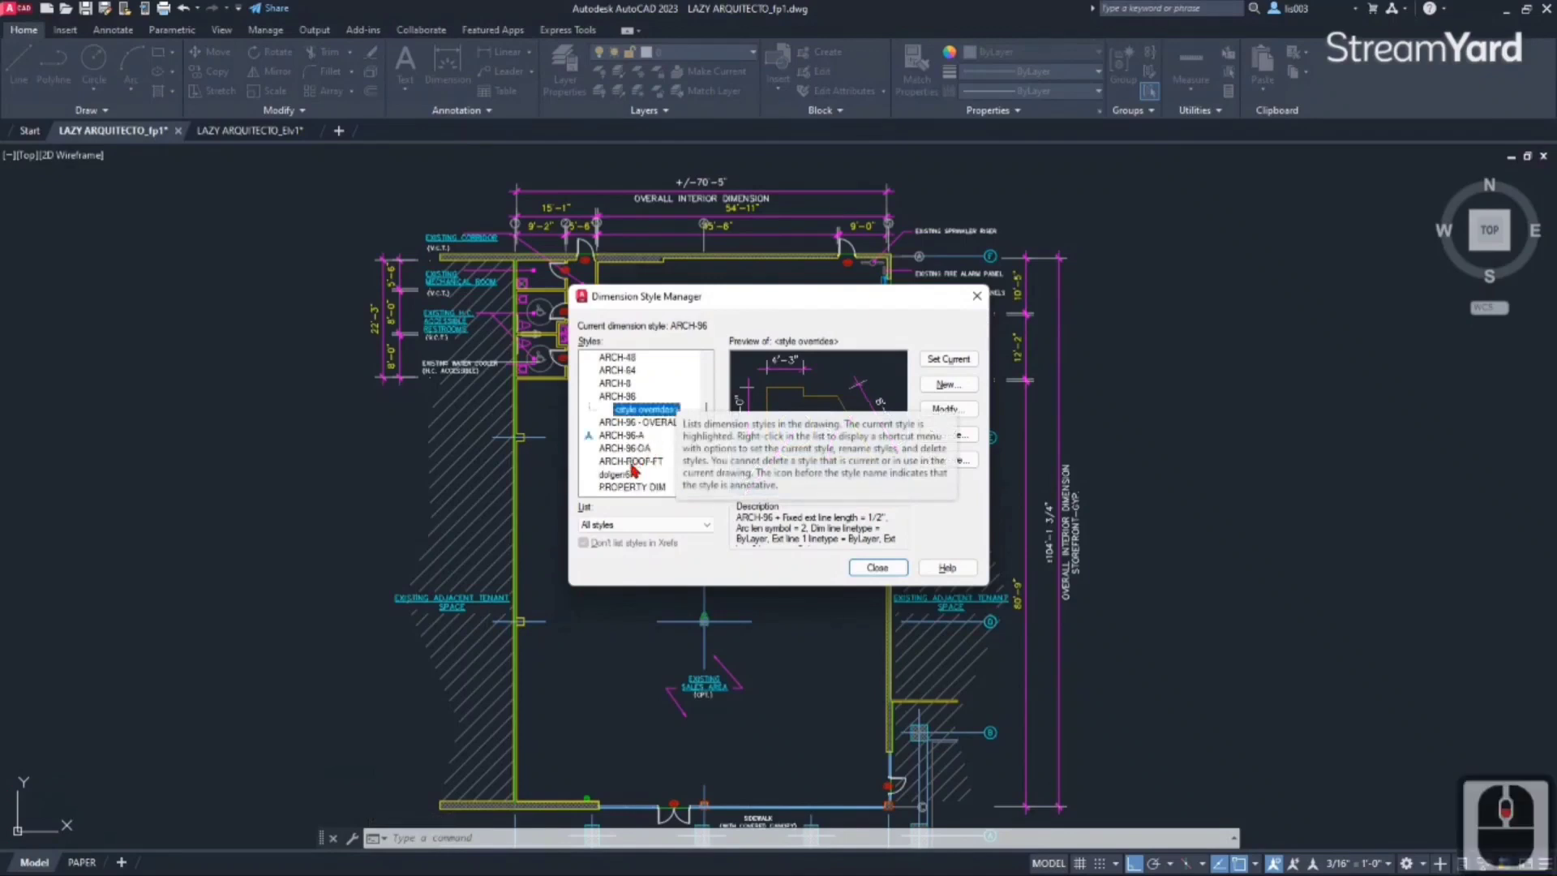
pyautogui.scroll(3, 635, 470)
pyautogui.scroll(2, 633, 460)
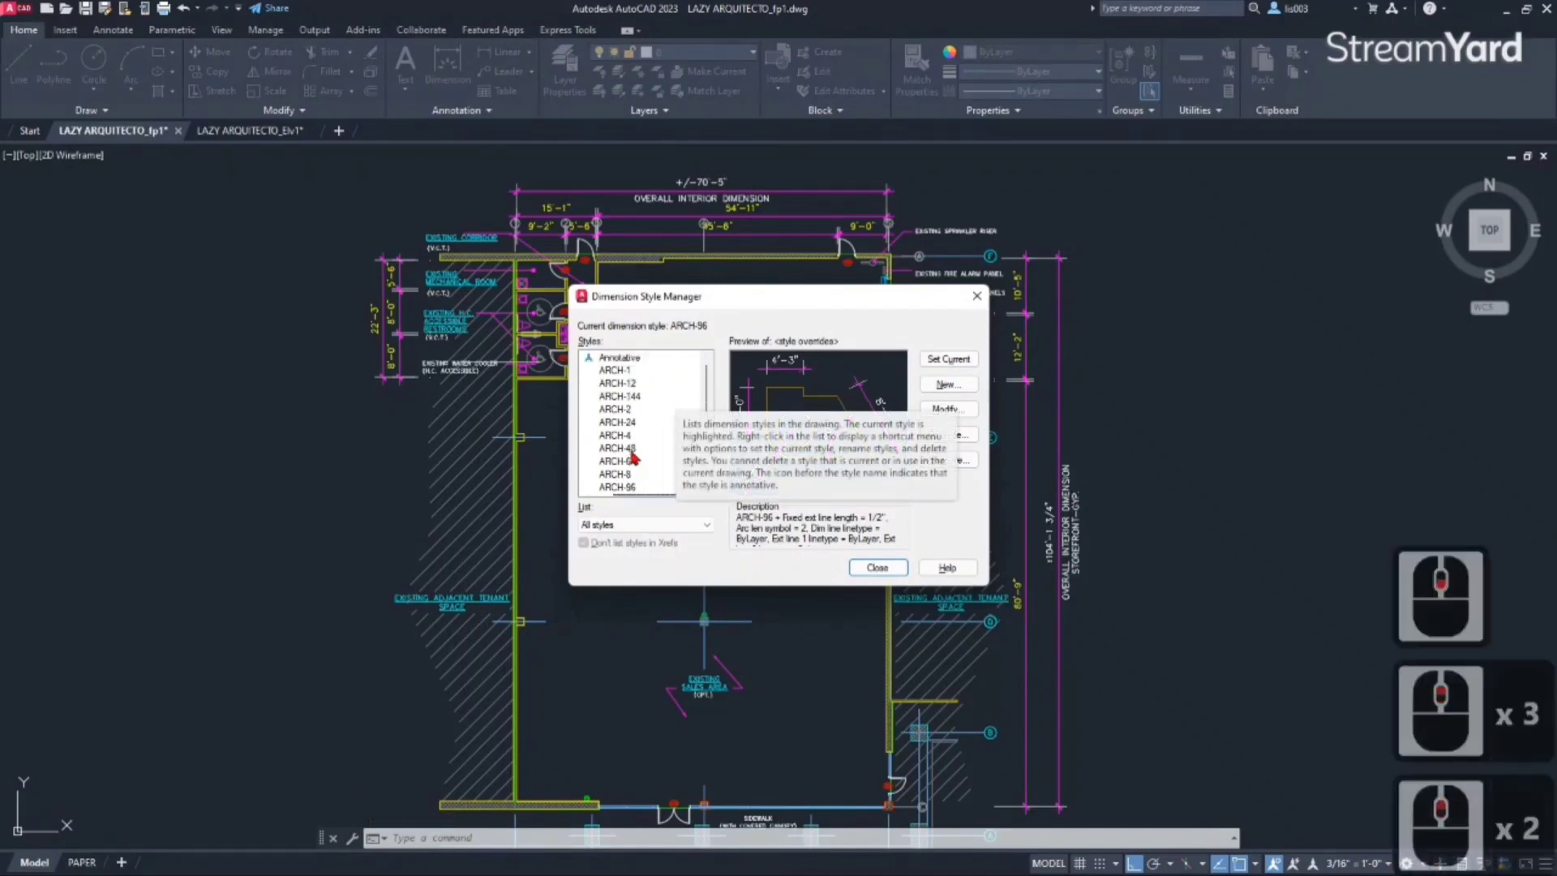
pyautogui.click(637, 397)
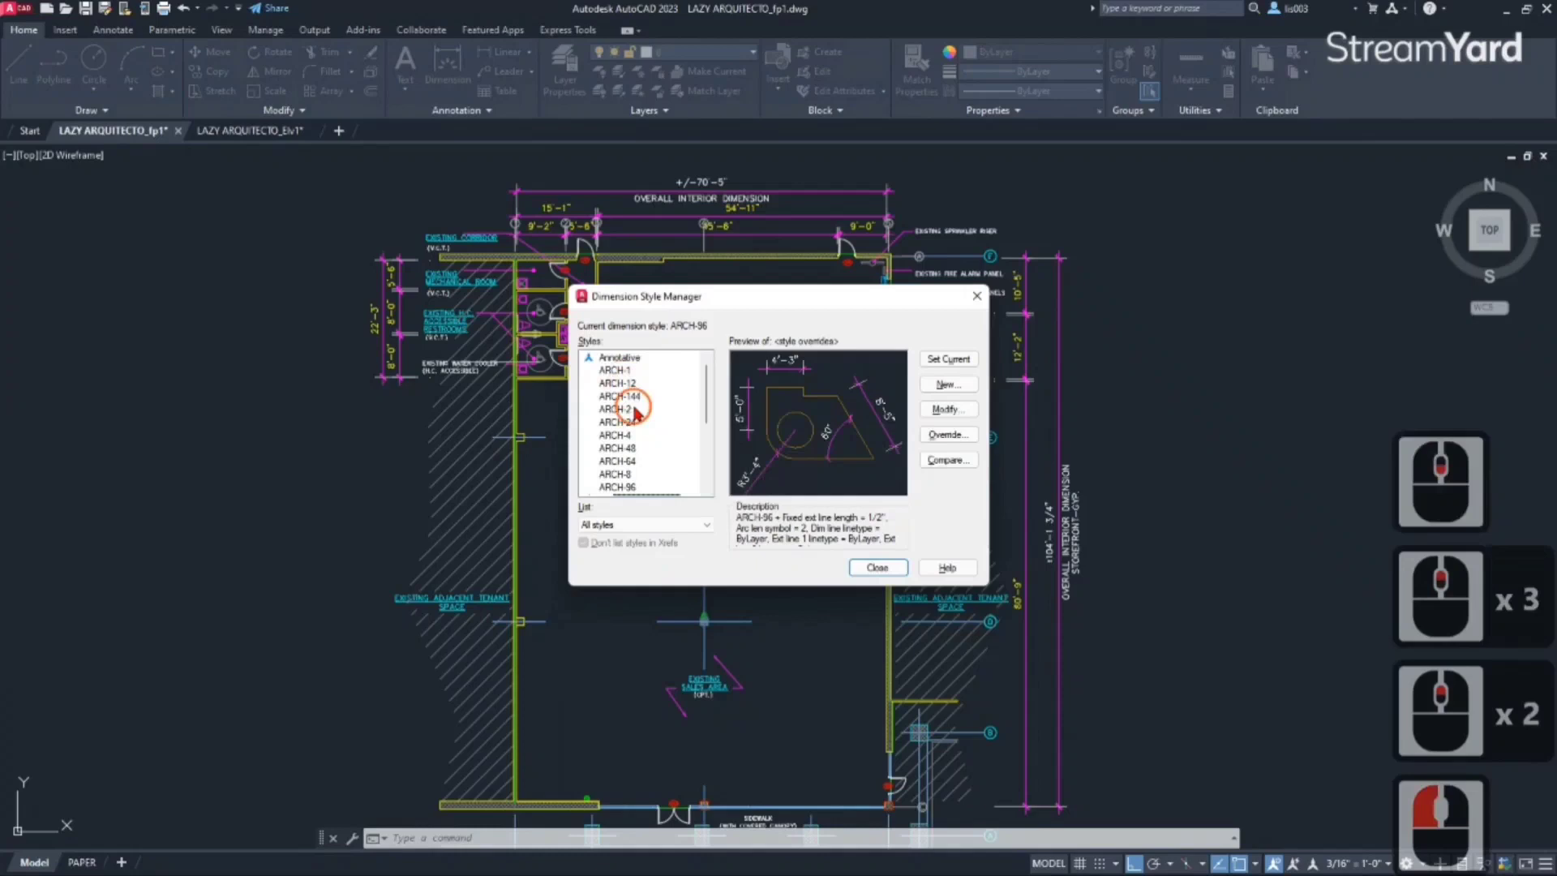
pyautogui.click(632, 449)
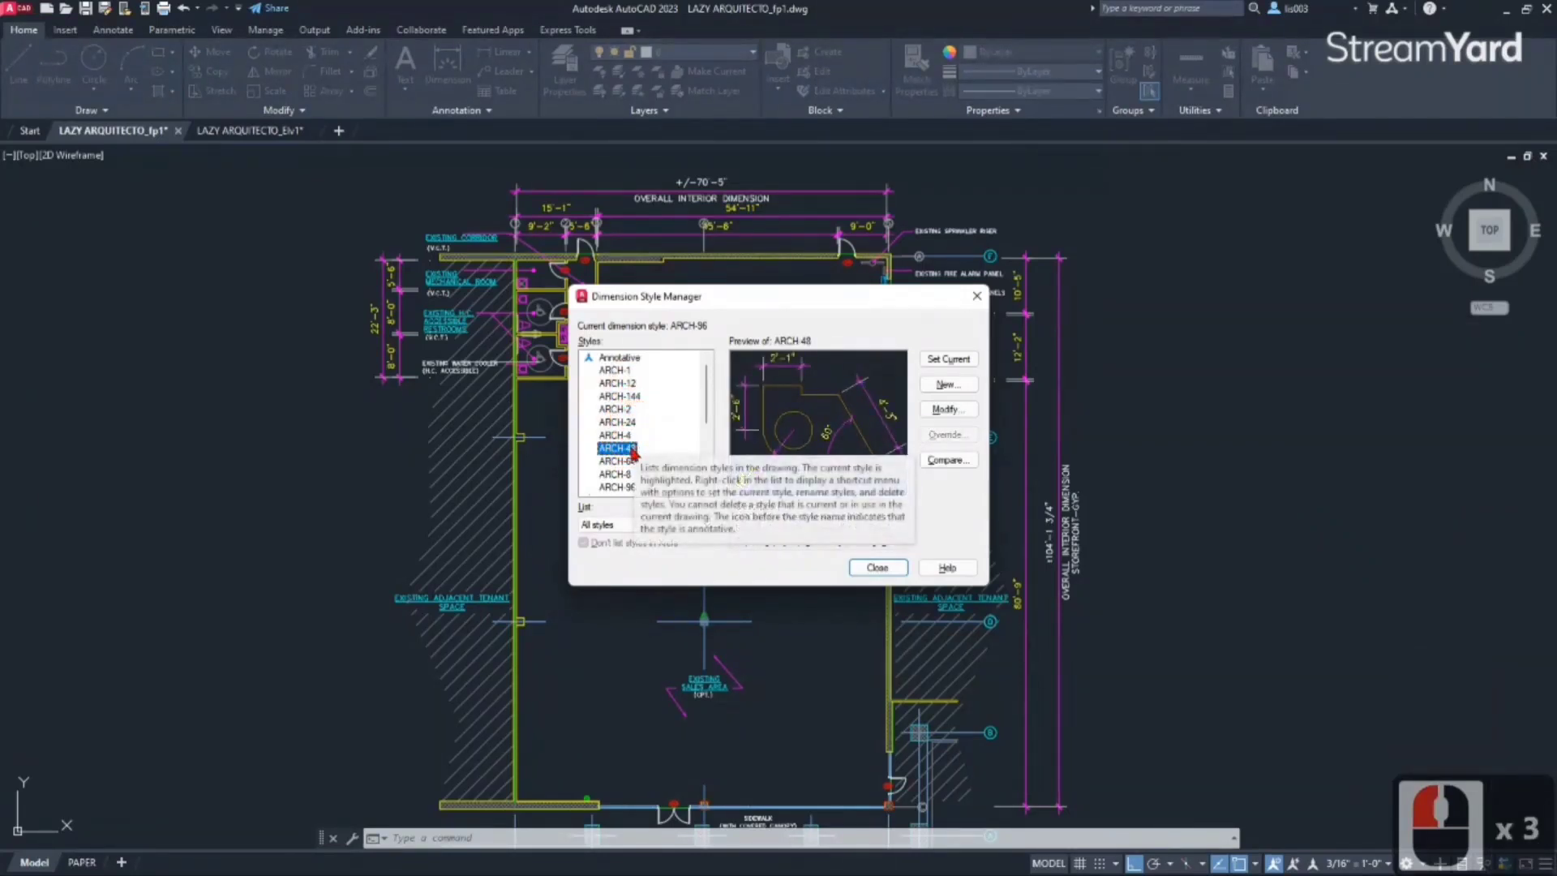
pyautogui.click(632, 464)
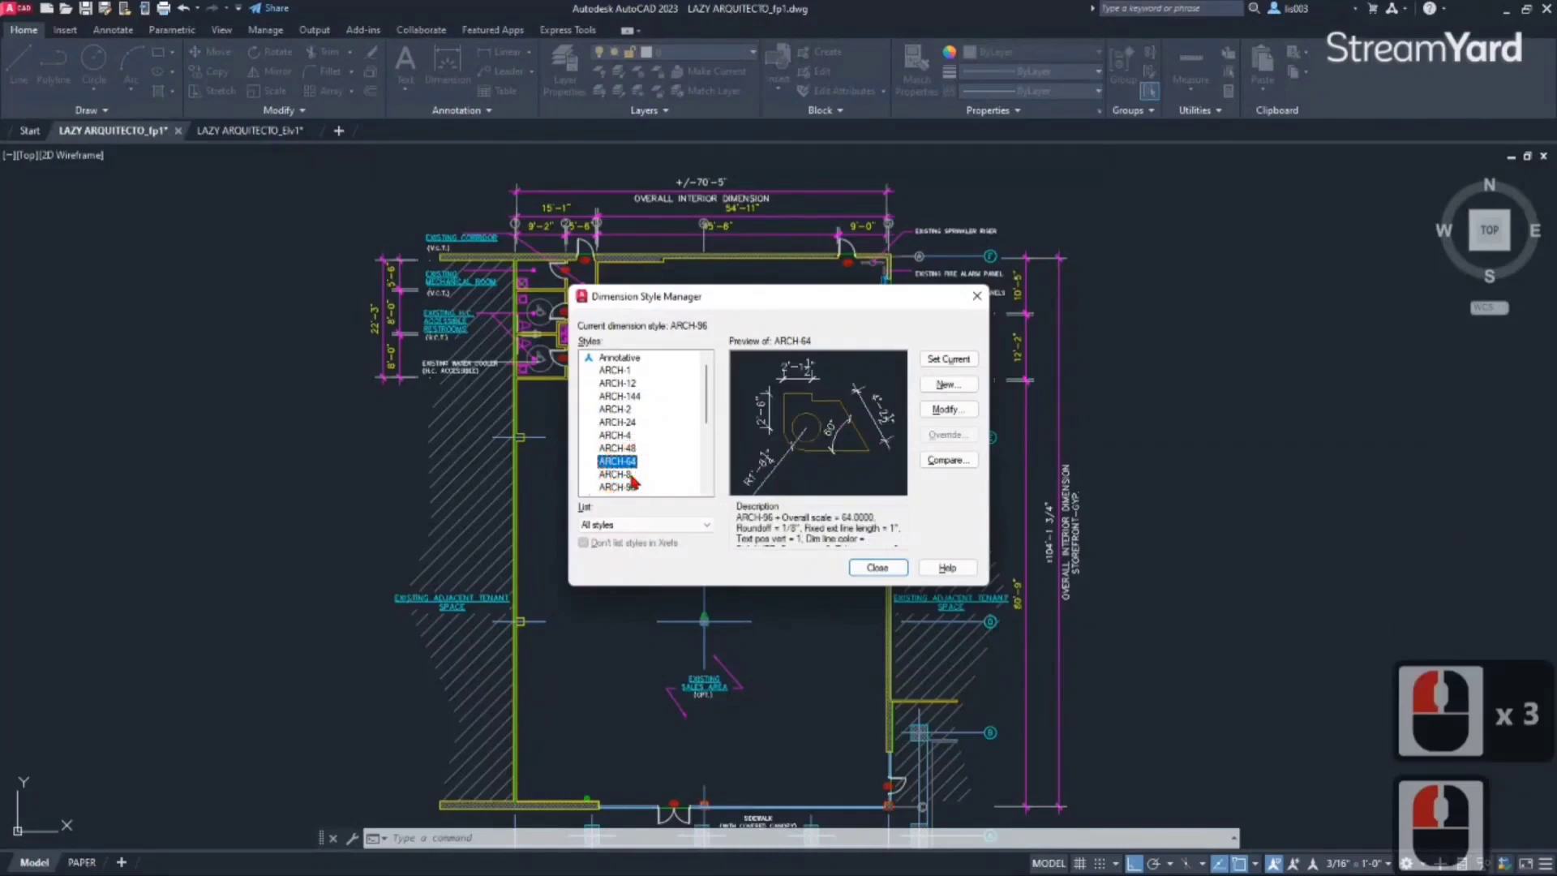
pyautogui.click(633, 475)
pyautogui.click(632, 449)
pyautogui.click(633, 437)
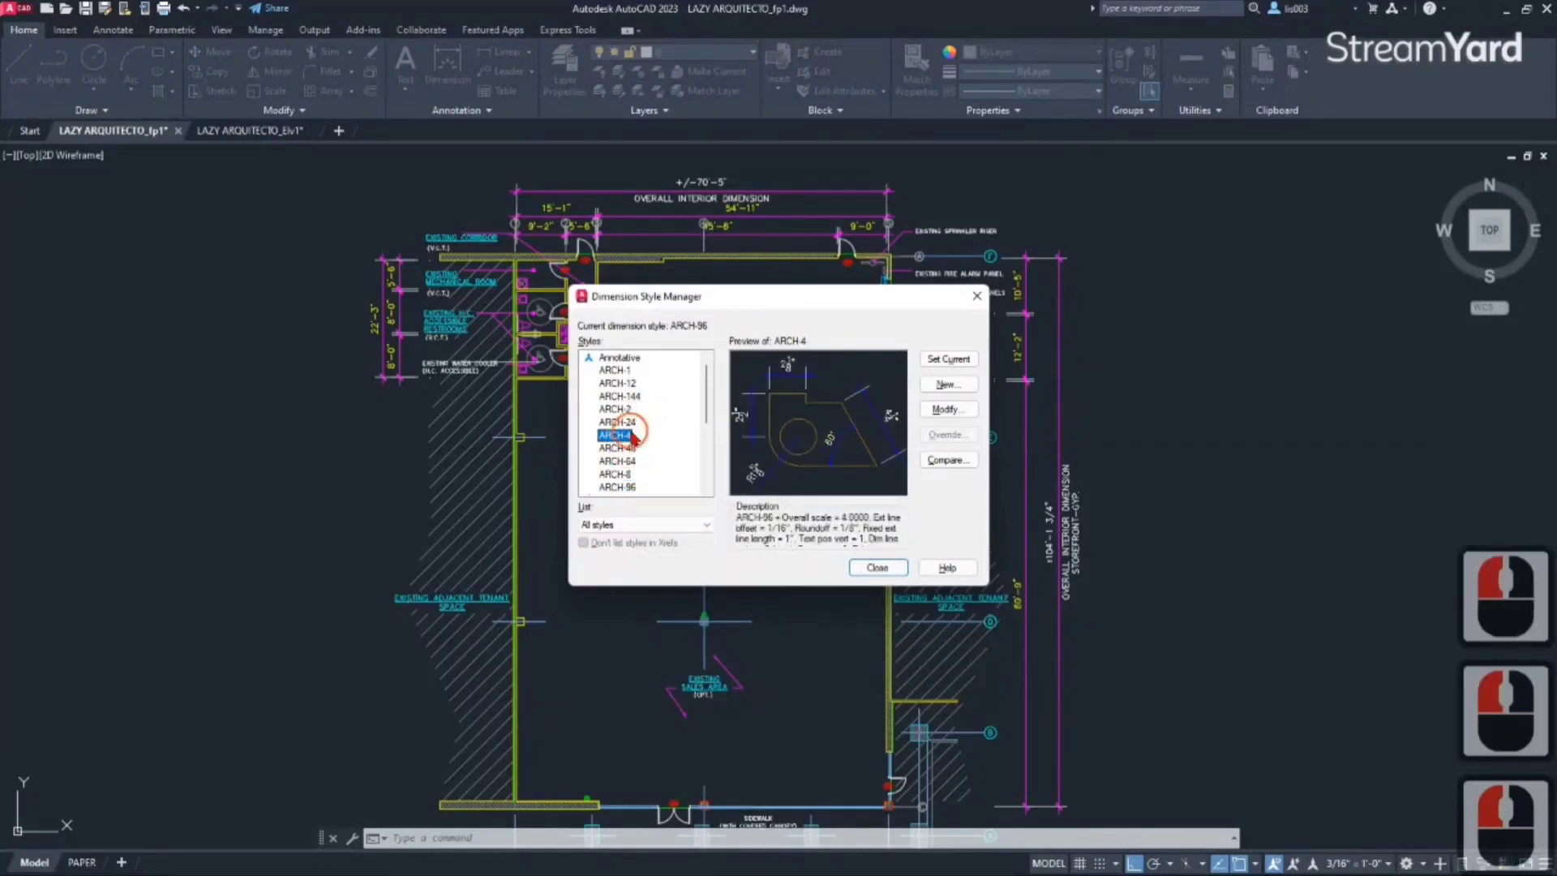
pyautogui.click(632, 410)
pyautogui.click(633, 397)
pyautogui.click(621, 382)
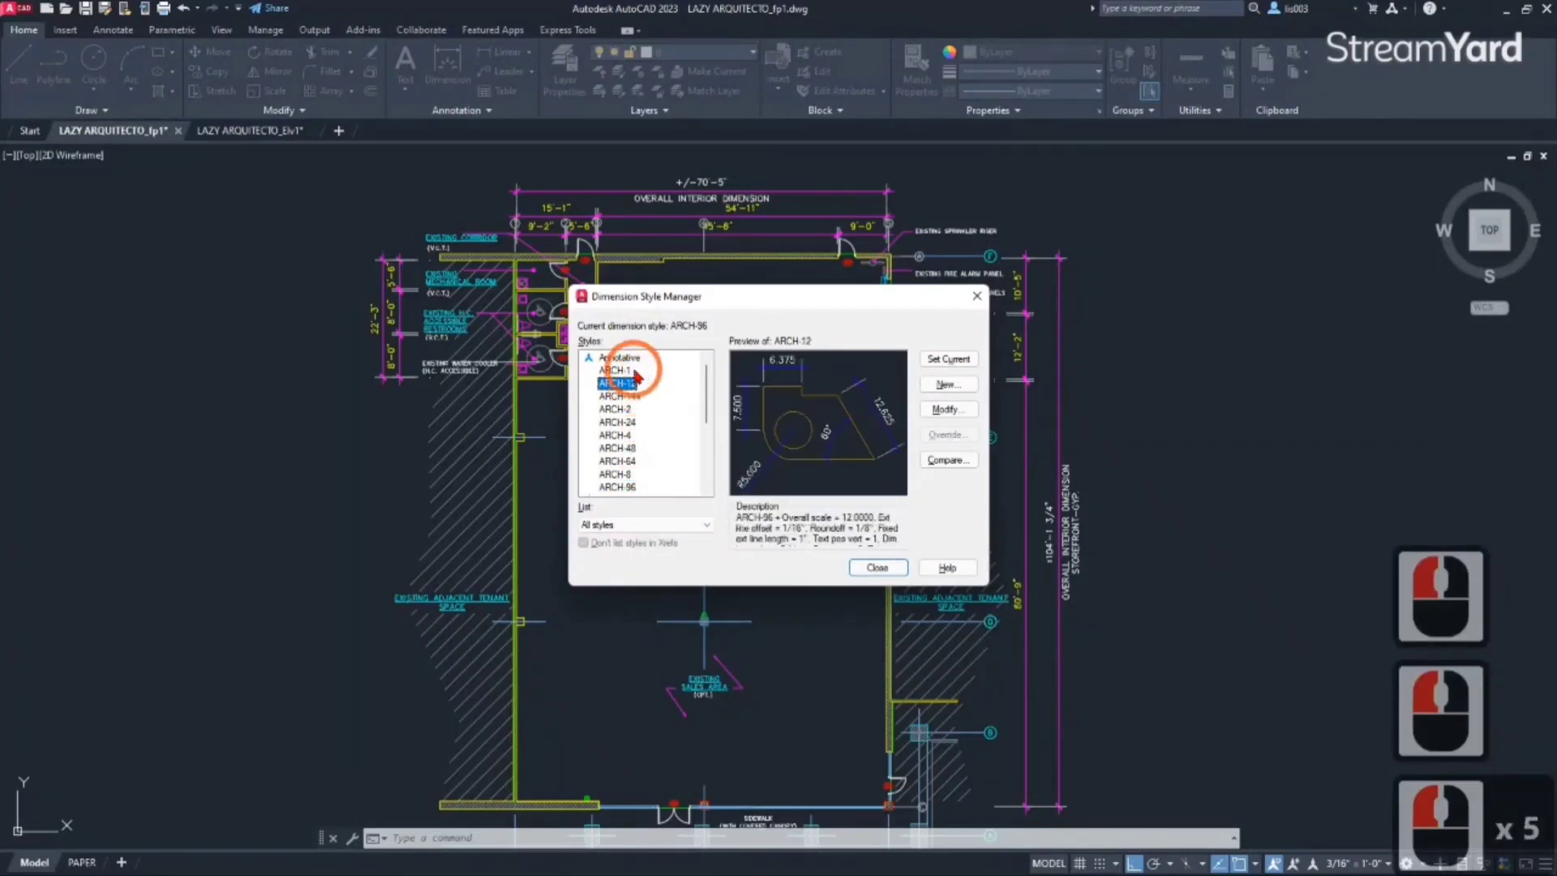
pyautogui.click(621, 384)
pyautogui.click(622, 398)
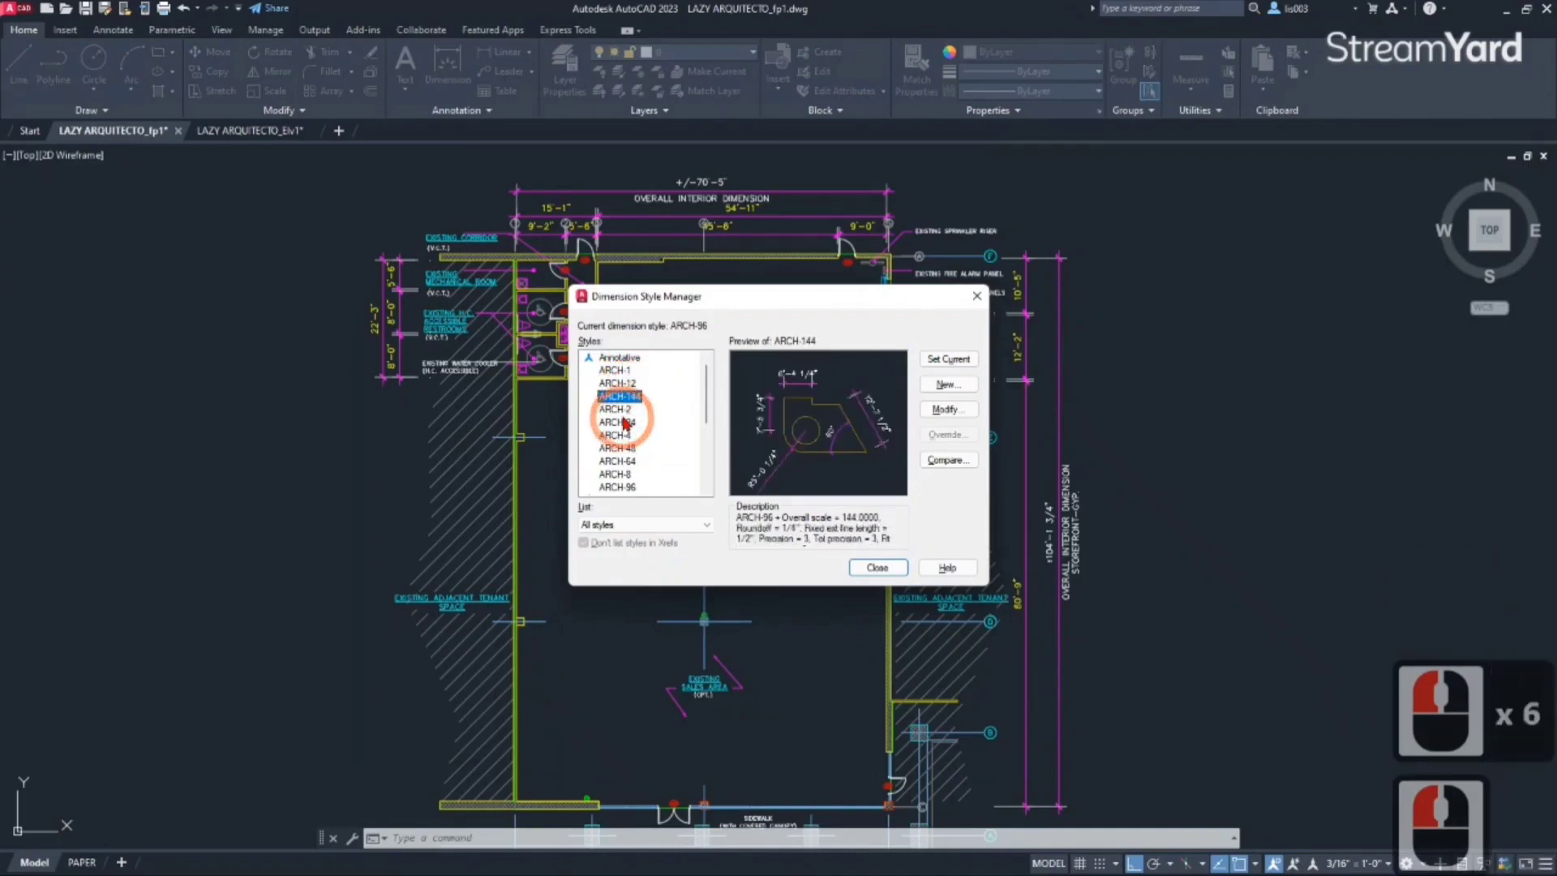
pyautogui.click(625, 410)
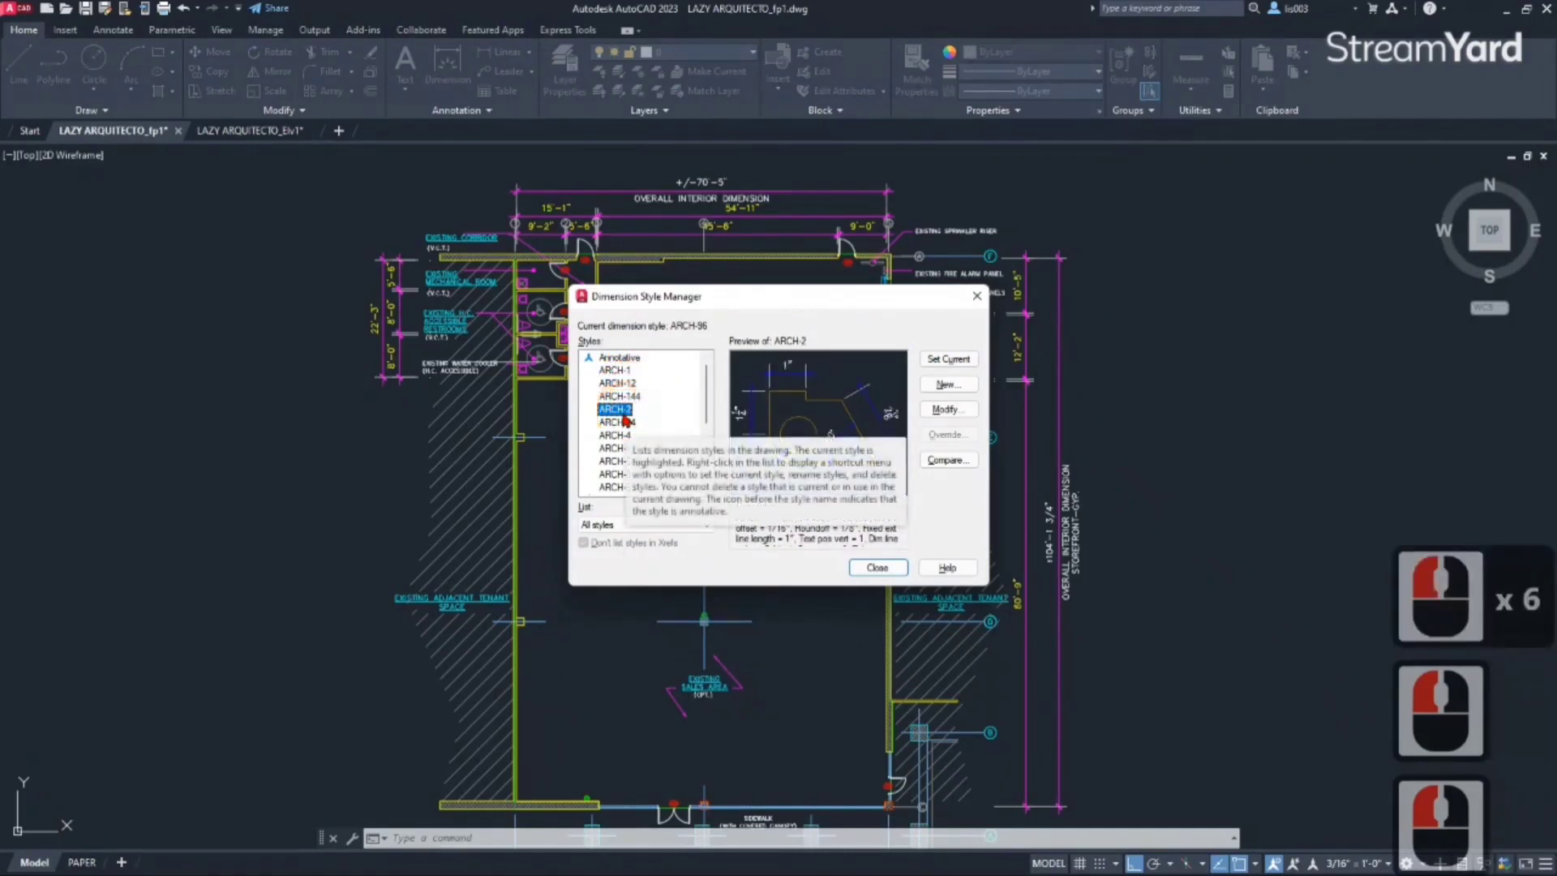
pyautogui.click(613, 436)
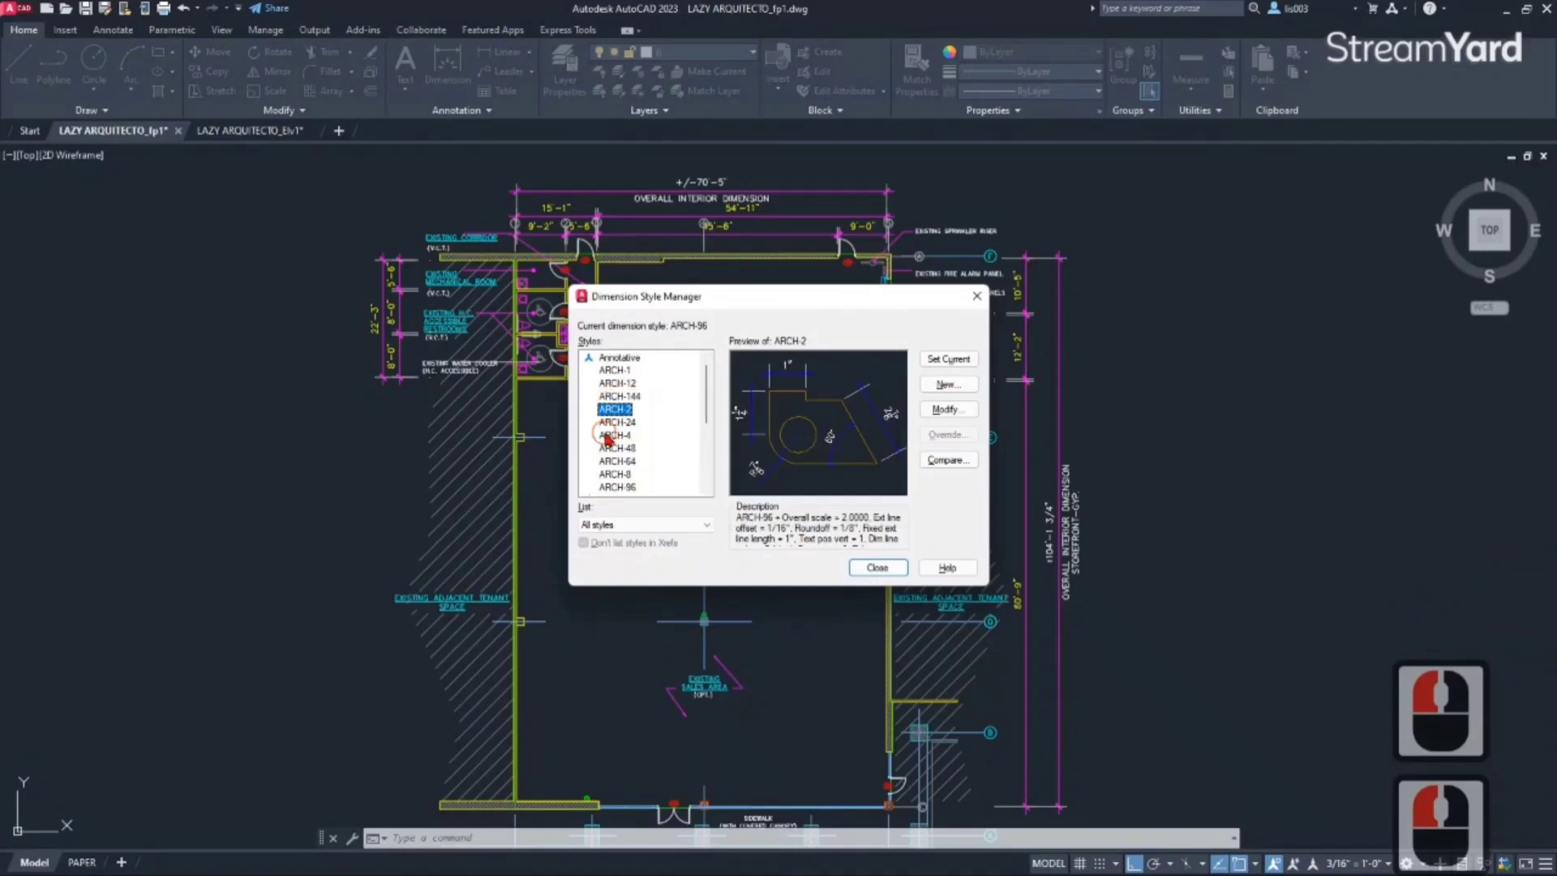
pyautogui.click(607, 448)
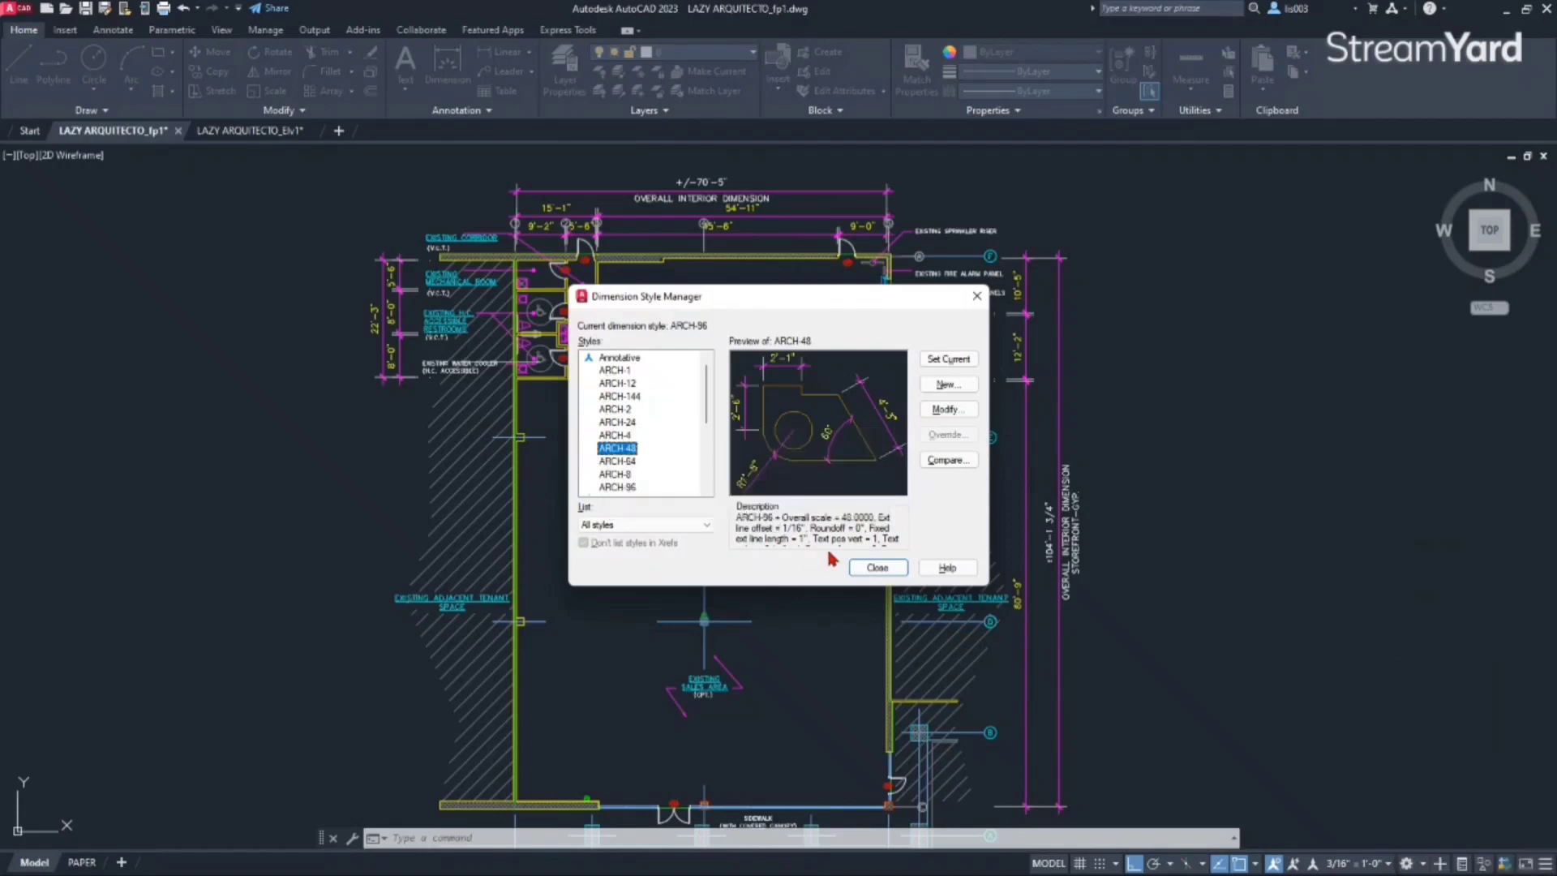
# Step: Close the Dimension Style Manager and switch to the PAPER layout sheet
pyautogui.click(877, 567)
pyautogui.moveTo(604, 406); pyautogui.dragTo(568, 445, button='middle')
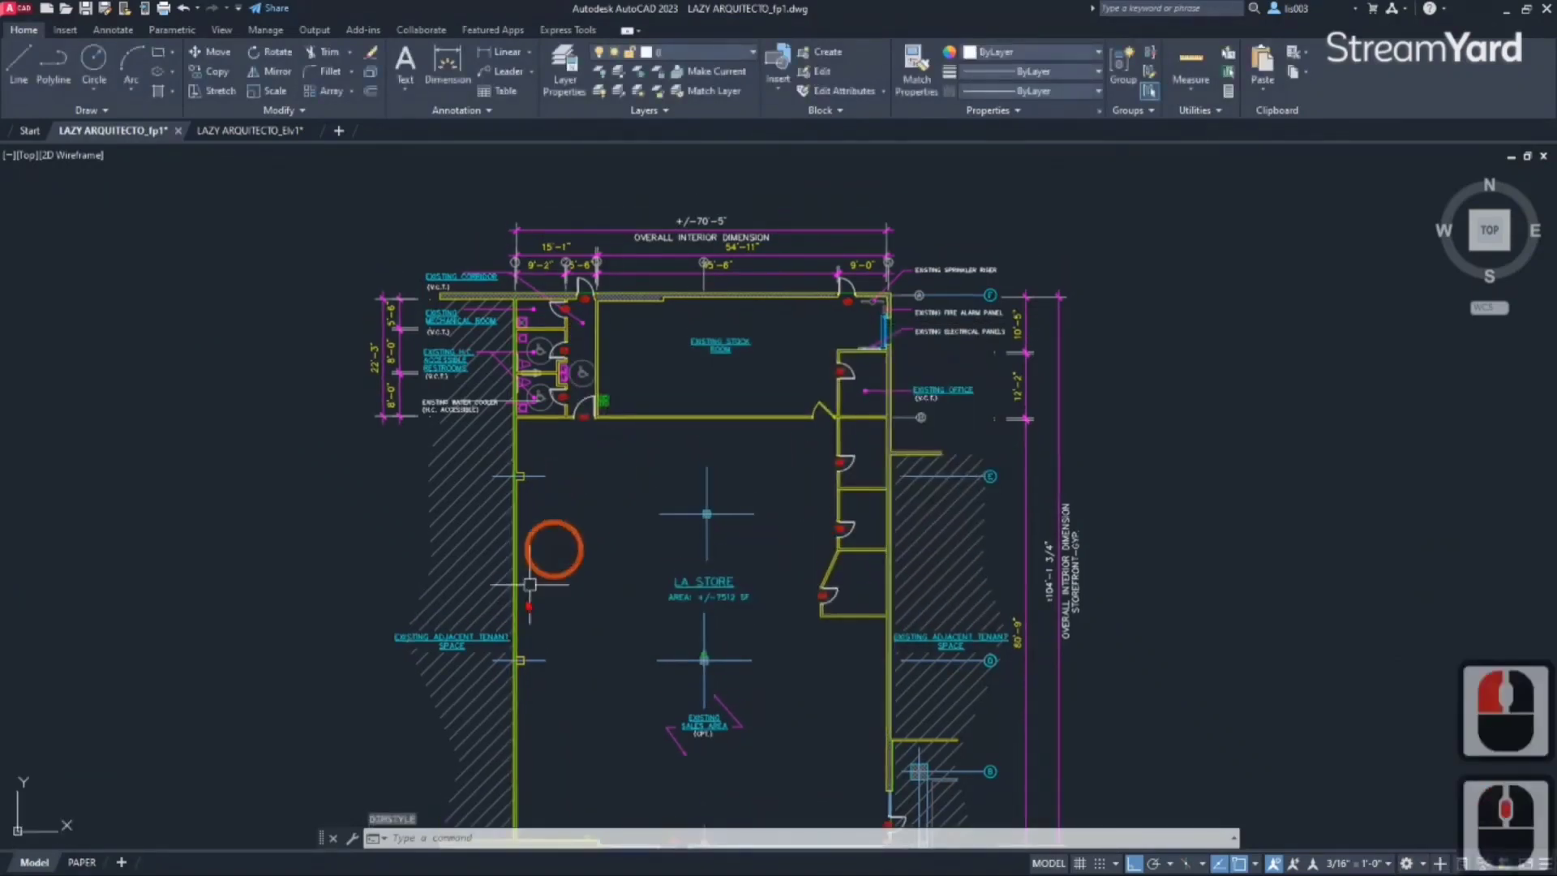
pyautogui.click(81, 862)
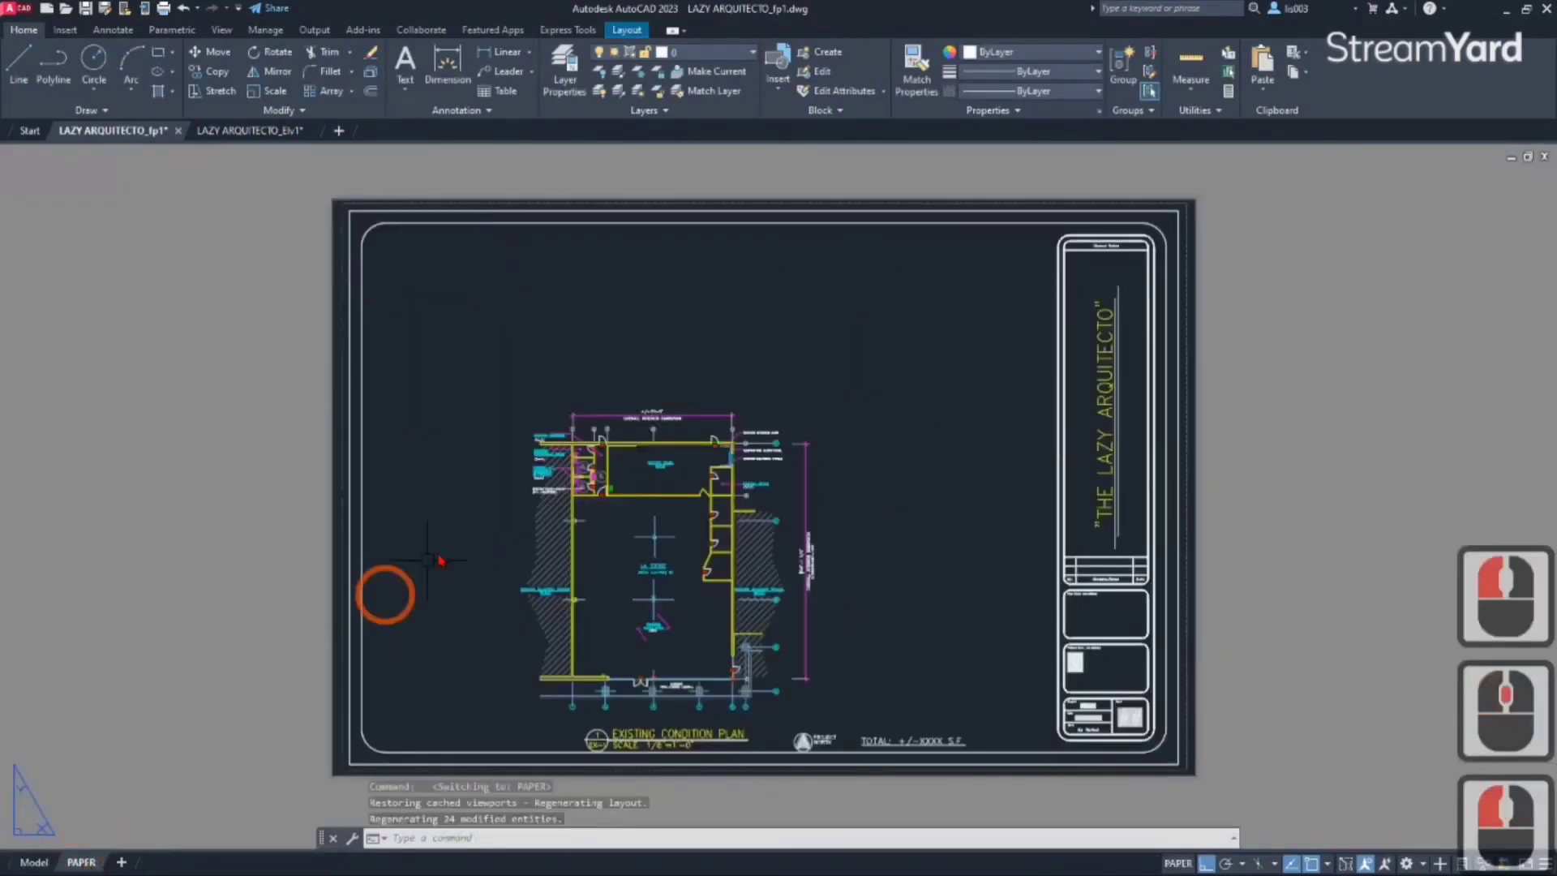
# Step: Zoom in on the title block sheet's top-left corner
pyautogui.scroll(3, 951, 720)
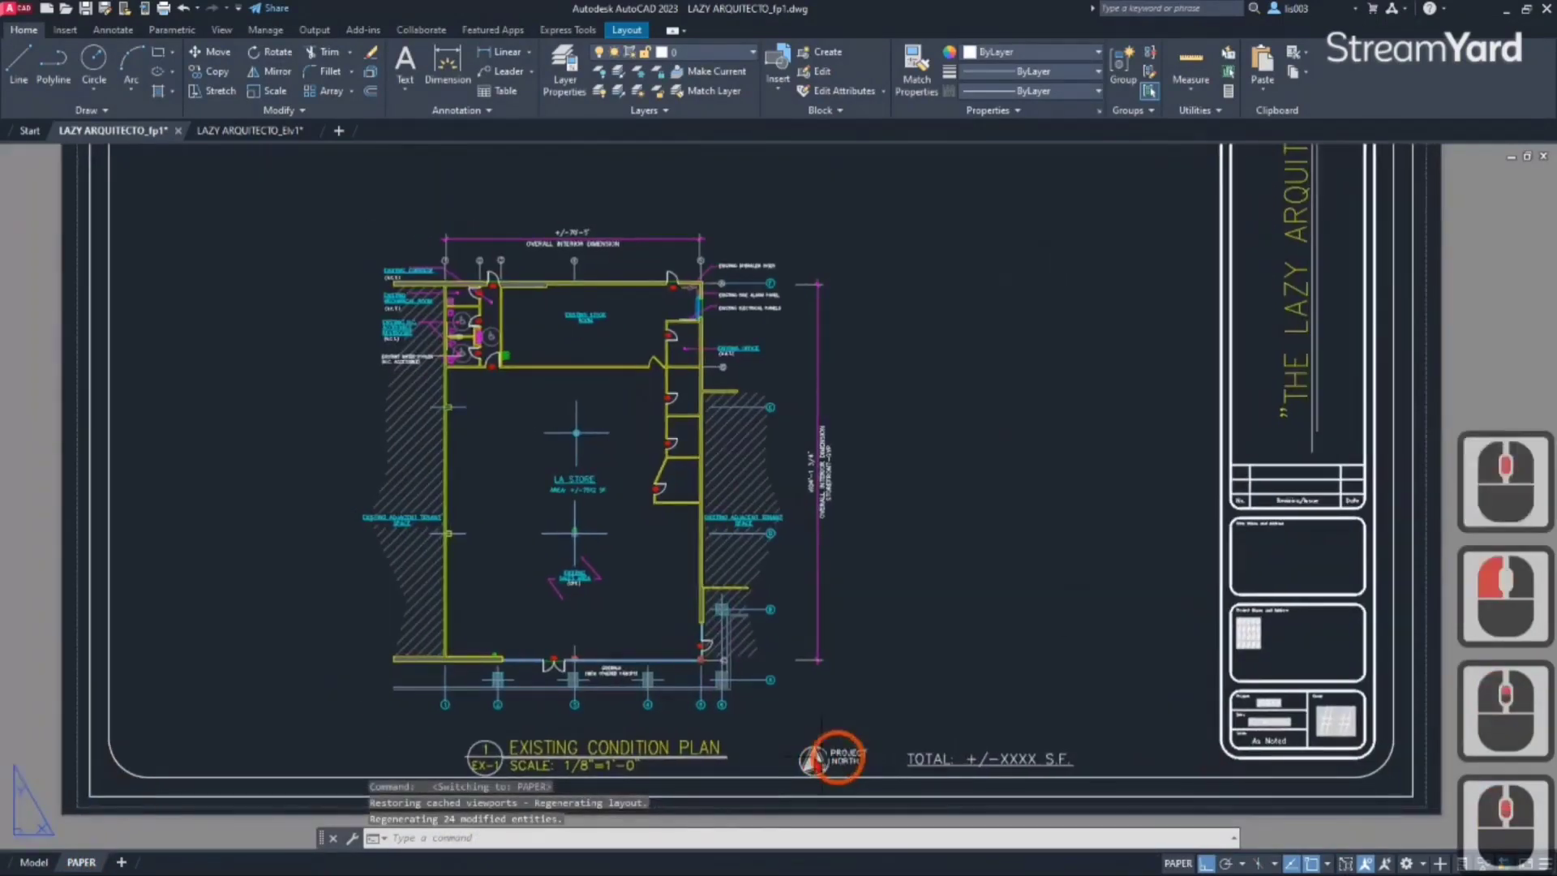
pyautogui.scroll(-4, 800, 741)
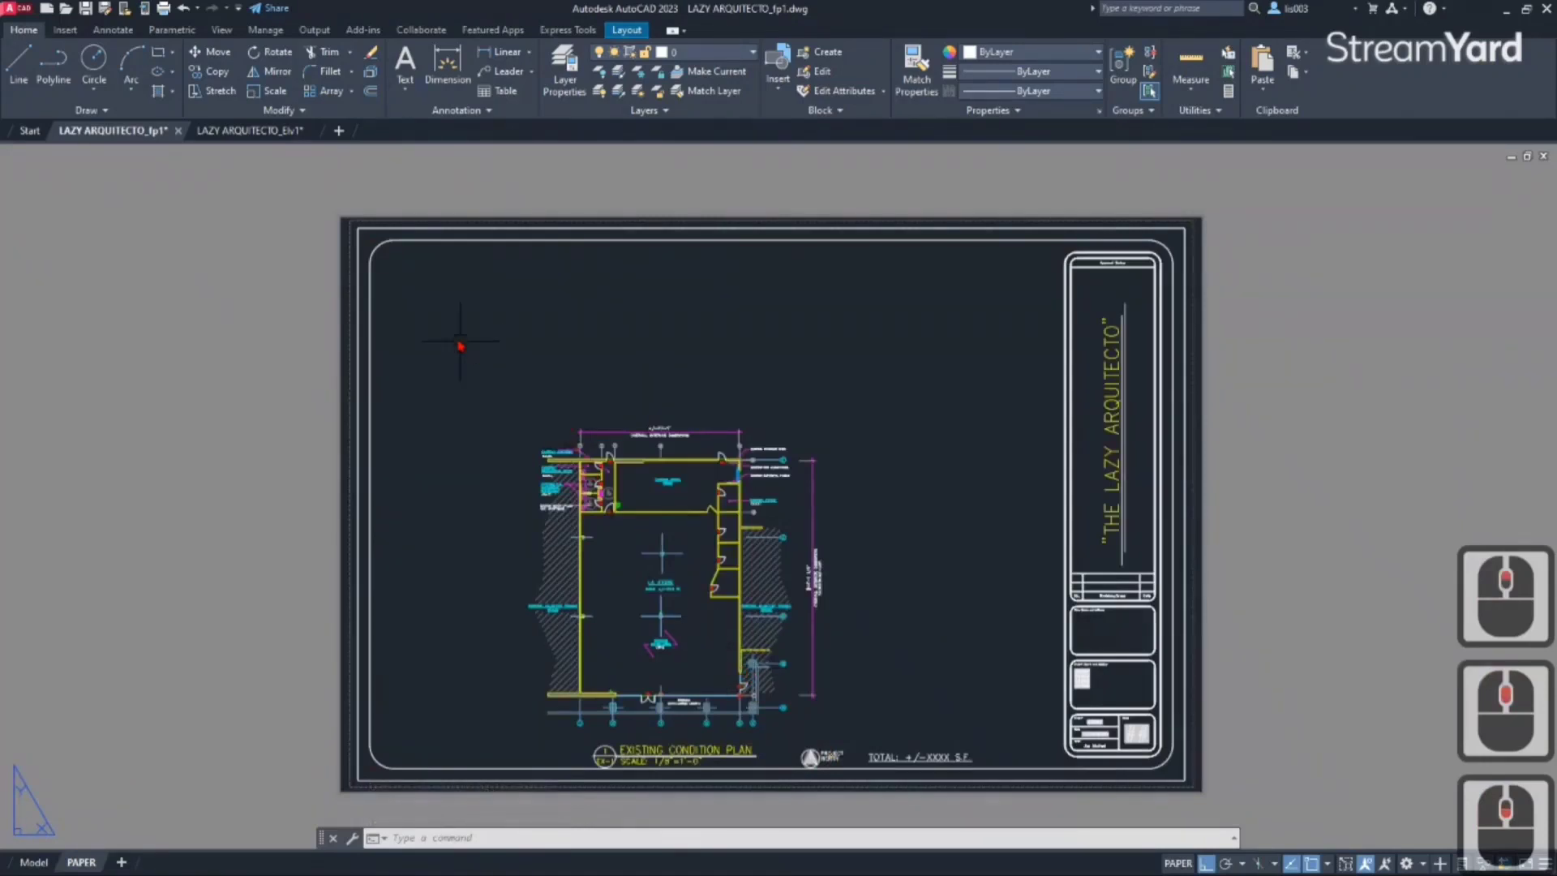
pyautogui.scroll(2, 351, 243)
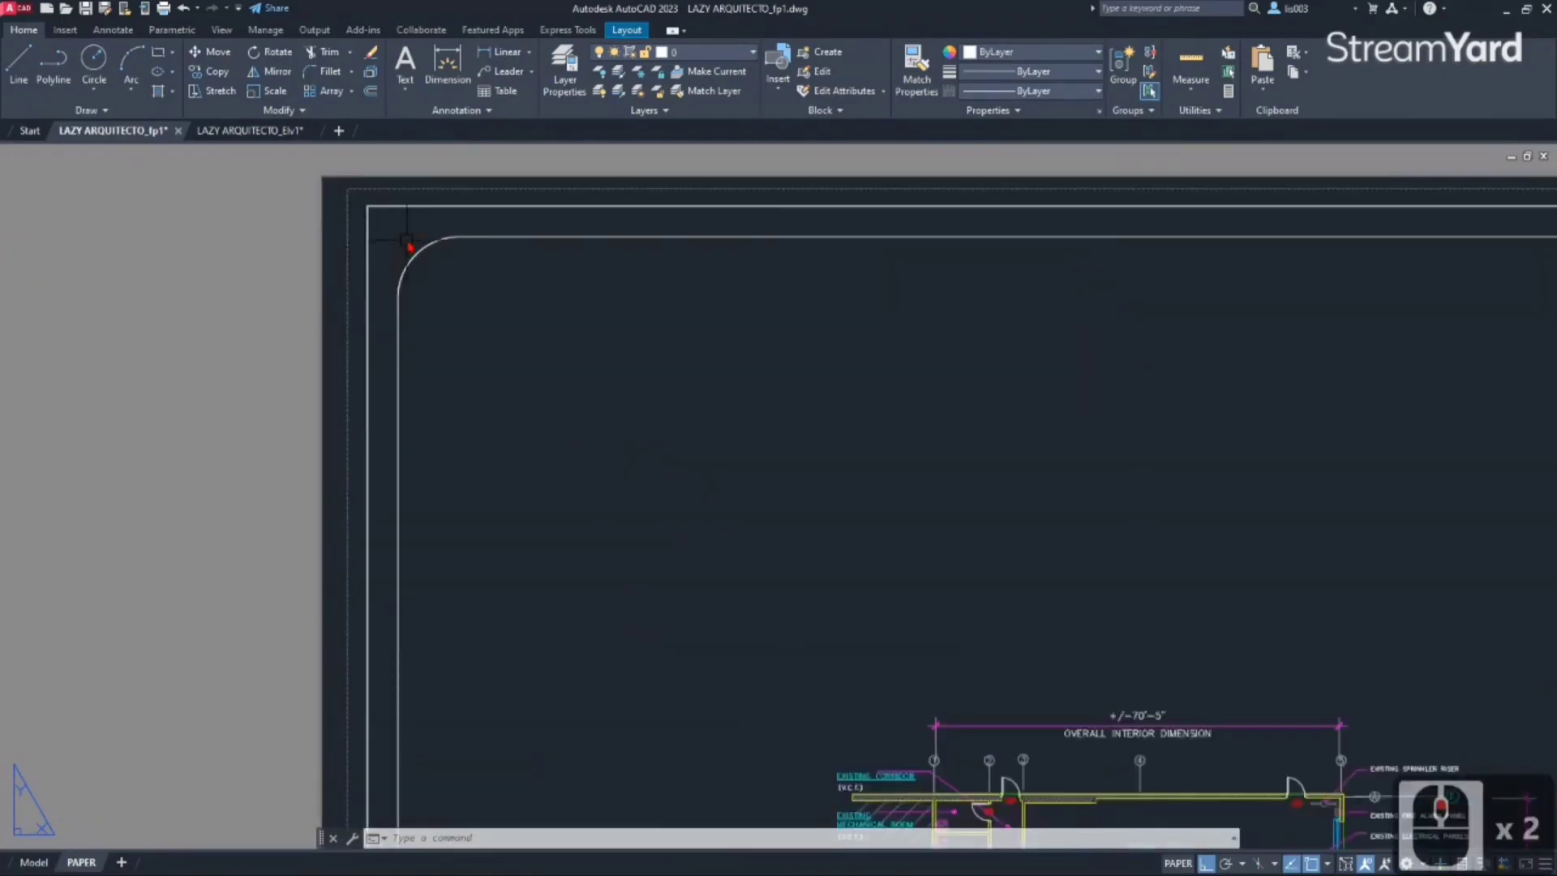
# Step: Select the floor plan viewport to confirm its 3/32"=1'-0" scale
pyautogui.click(398, 237)
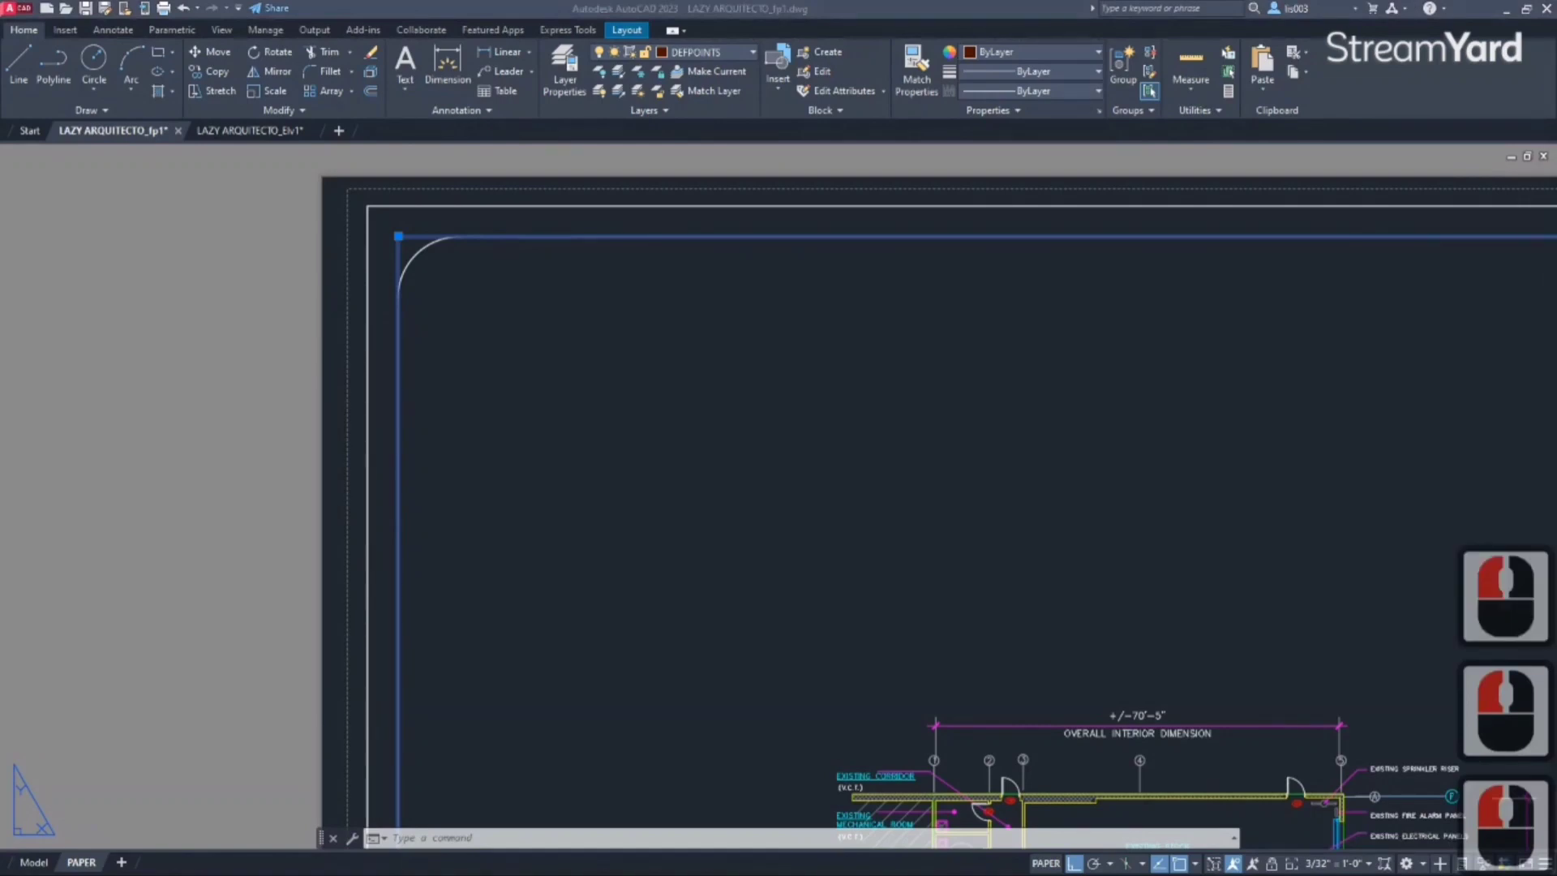
# Step: In the Scale Factors PDF, find factor 128 for 3/32"=1'-0", then move the window aside
pyautogui.hotkey('alt', 'Tab')
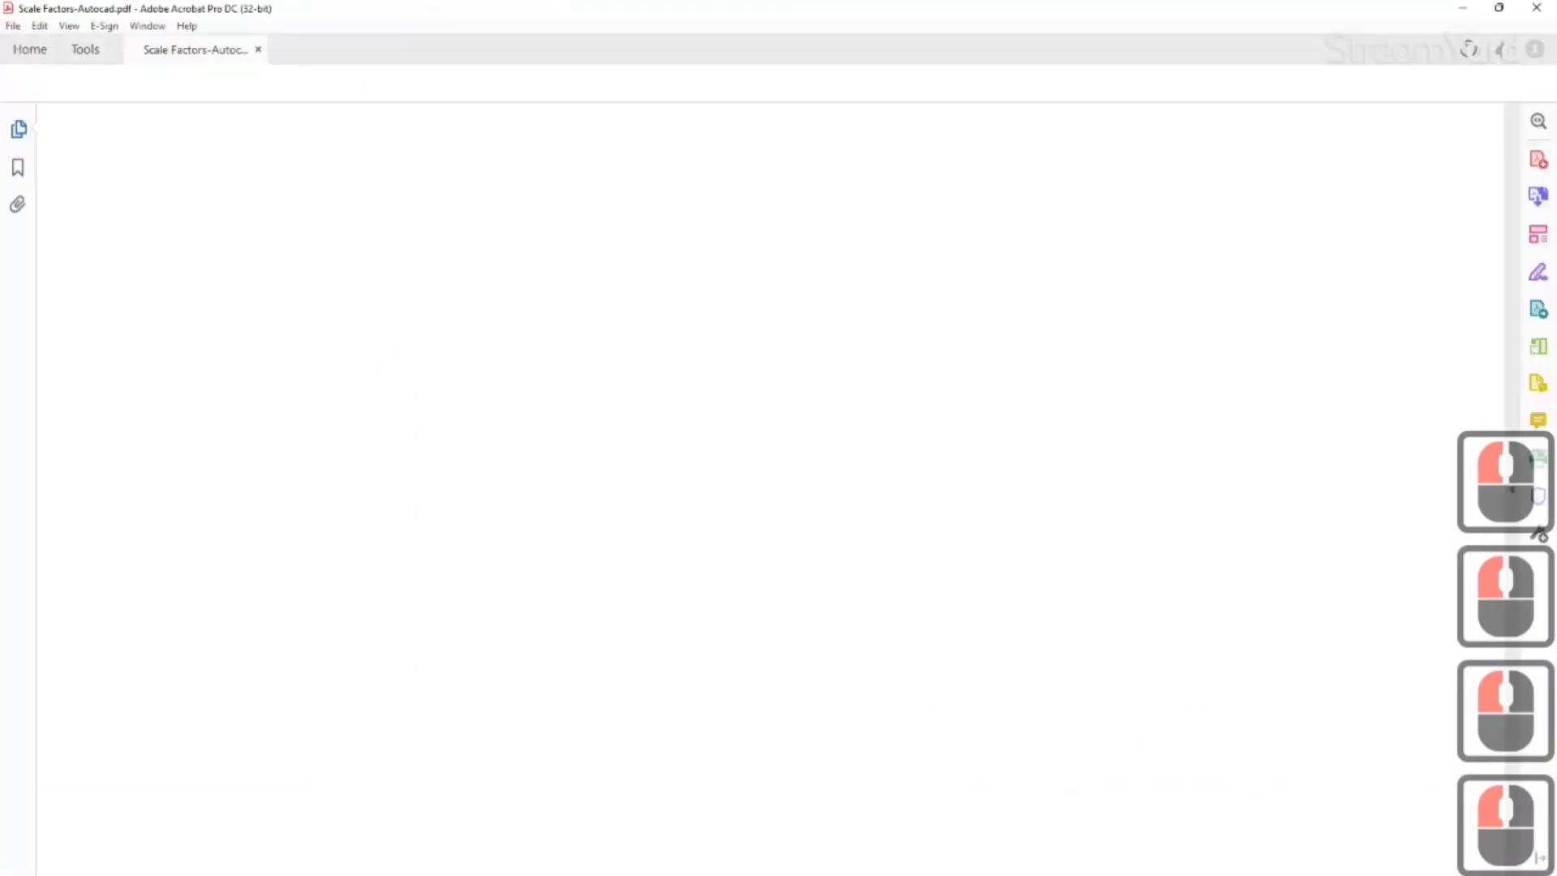
pyautogui.keyDown('ctrl'); pyautogui.scroll(4, 787, 225); pyautogui.keyUp('ctrl')
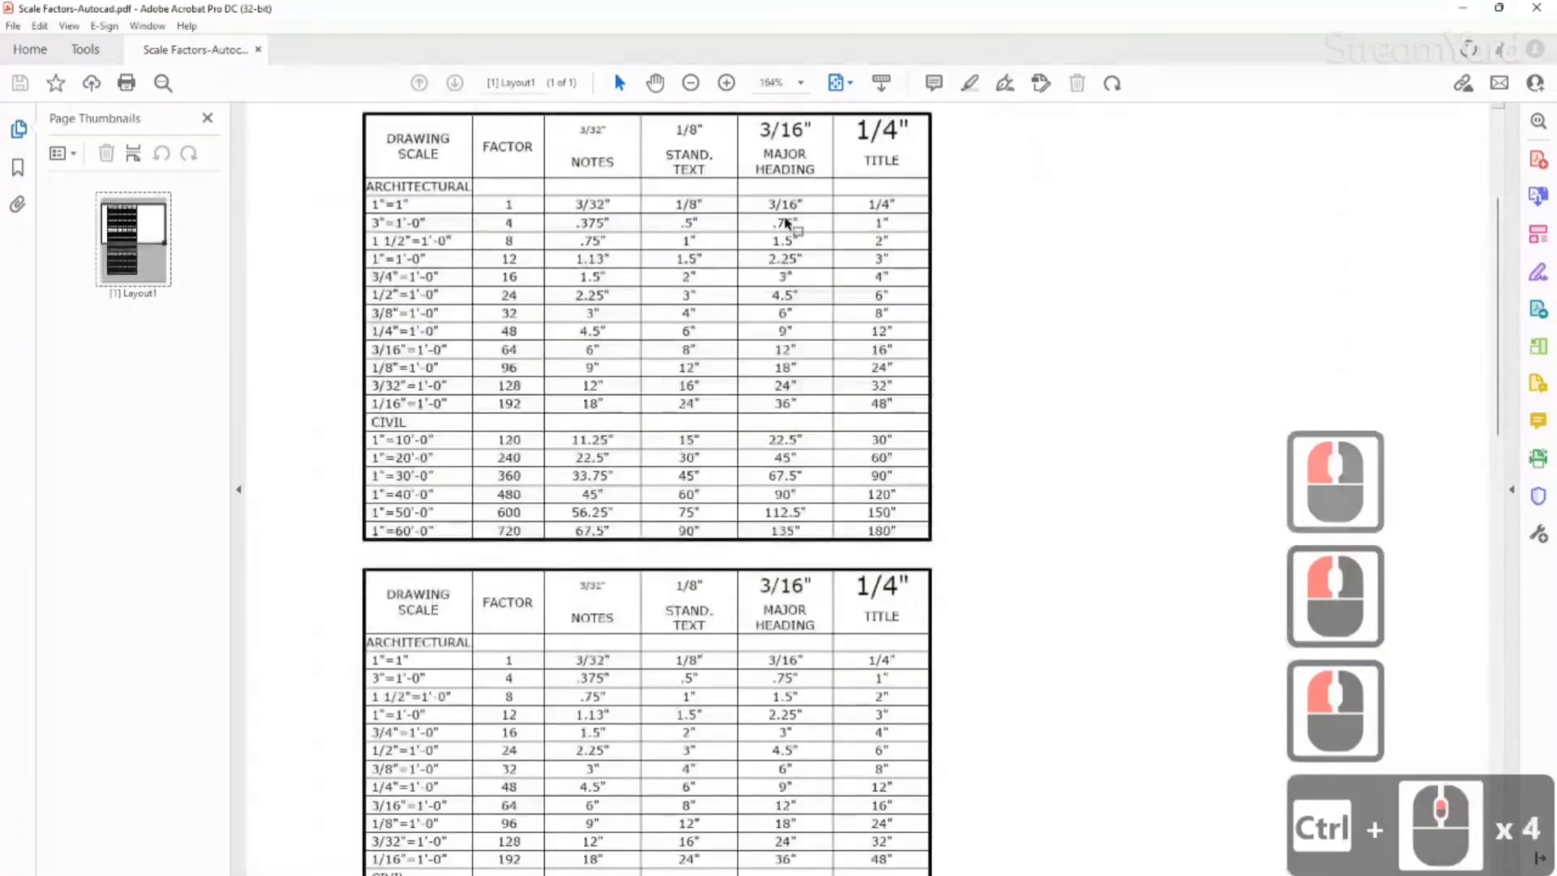
pyautogui.moveTo(786, 11); pyautogui.dragTo(788, 161)
pyautogui.click(641, 486)
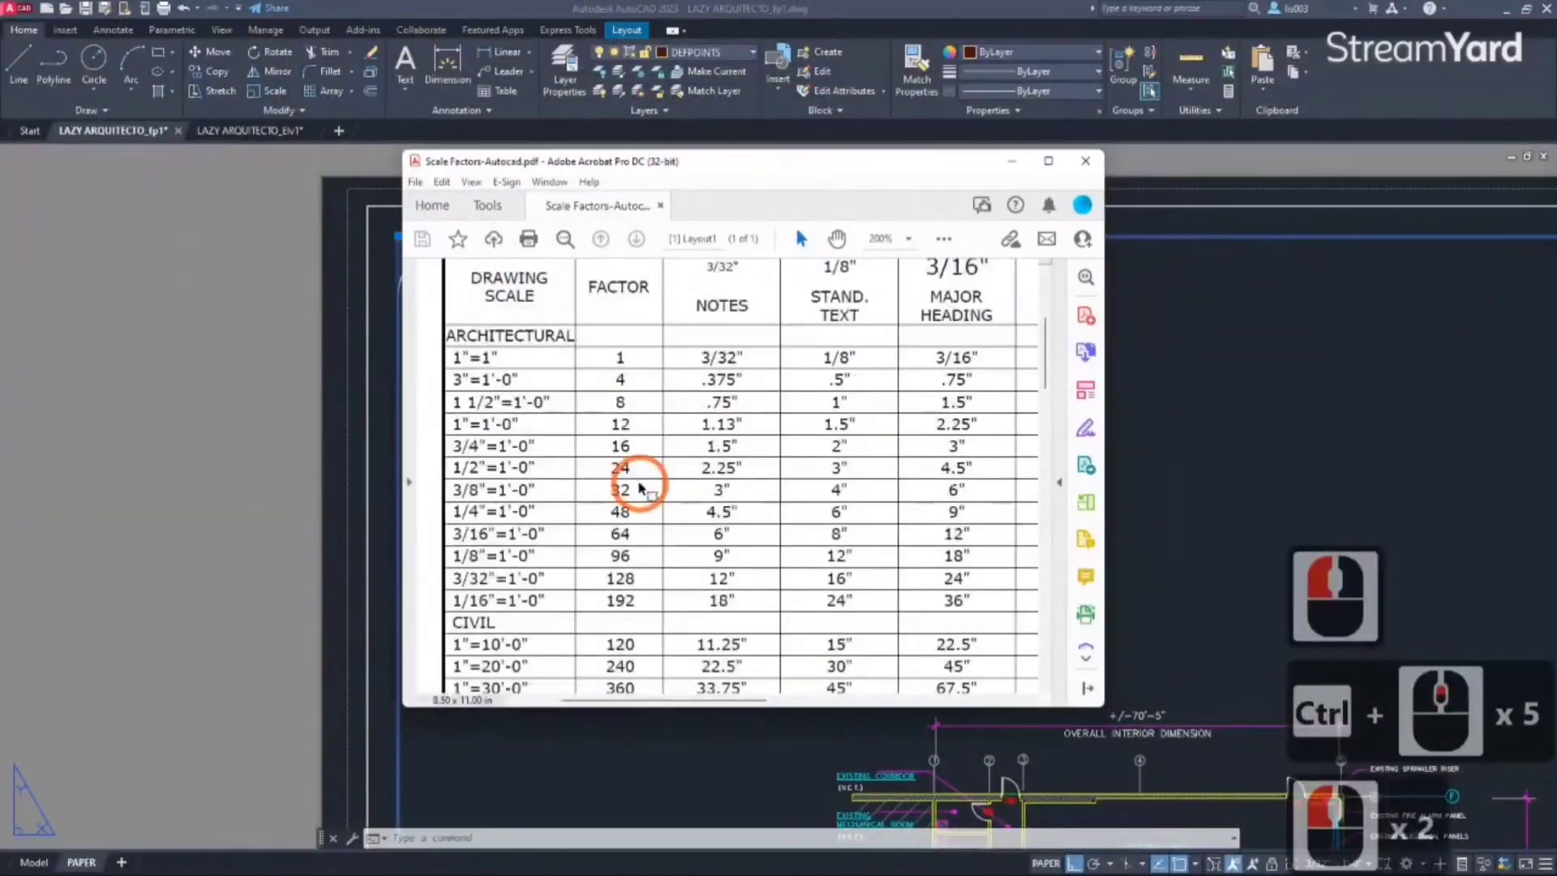
pyautogui.keyDown('ctrl'); pyautogui.scroll(-1, 628, 487); pyautogui.keyUp('ctrl')
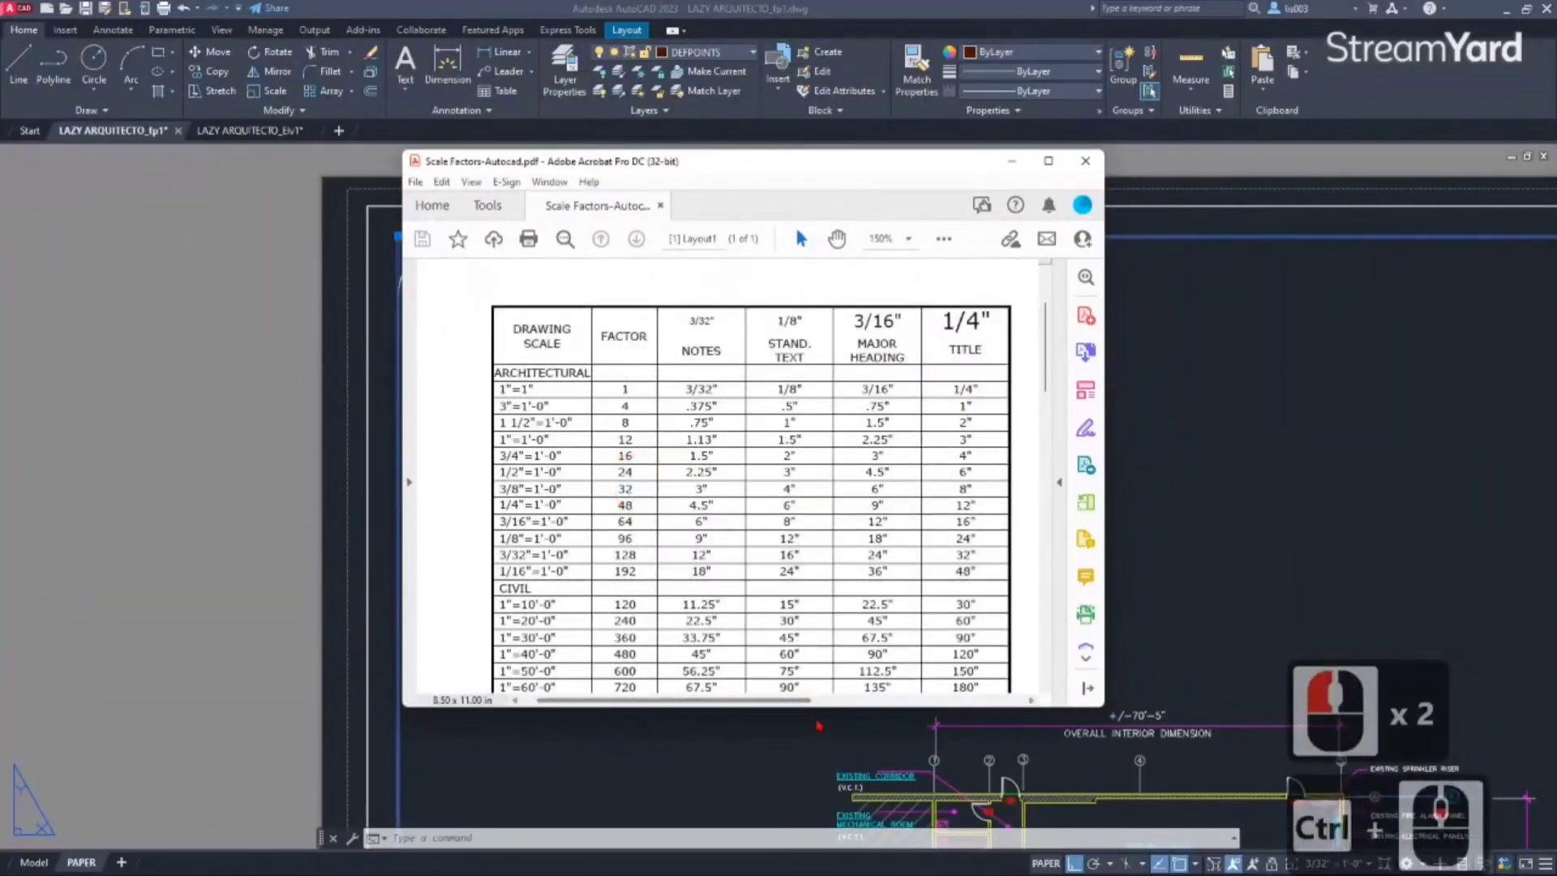
pyautogui.moveTo(813, 706)
pyautogui.mouseDown()
pyautogui.moveTo(816, 766)
pyautogui.moveTo(813, 731)
pyautogui.mouseUp()
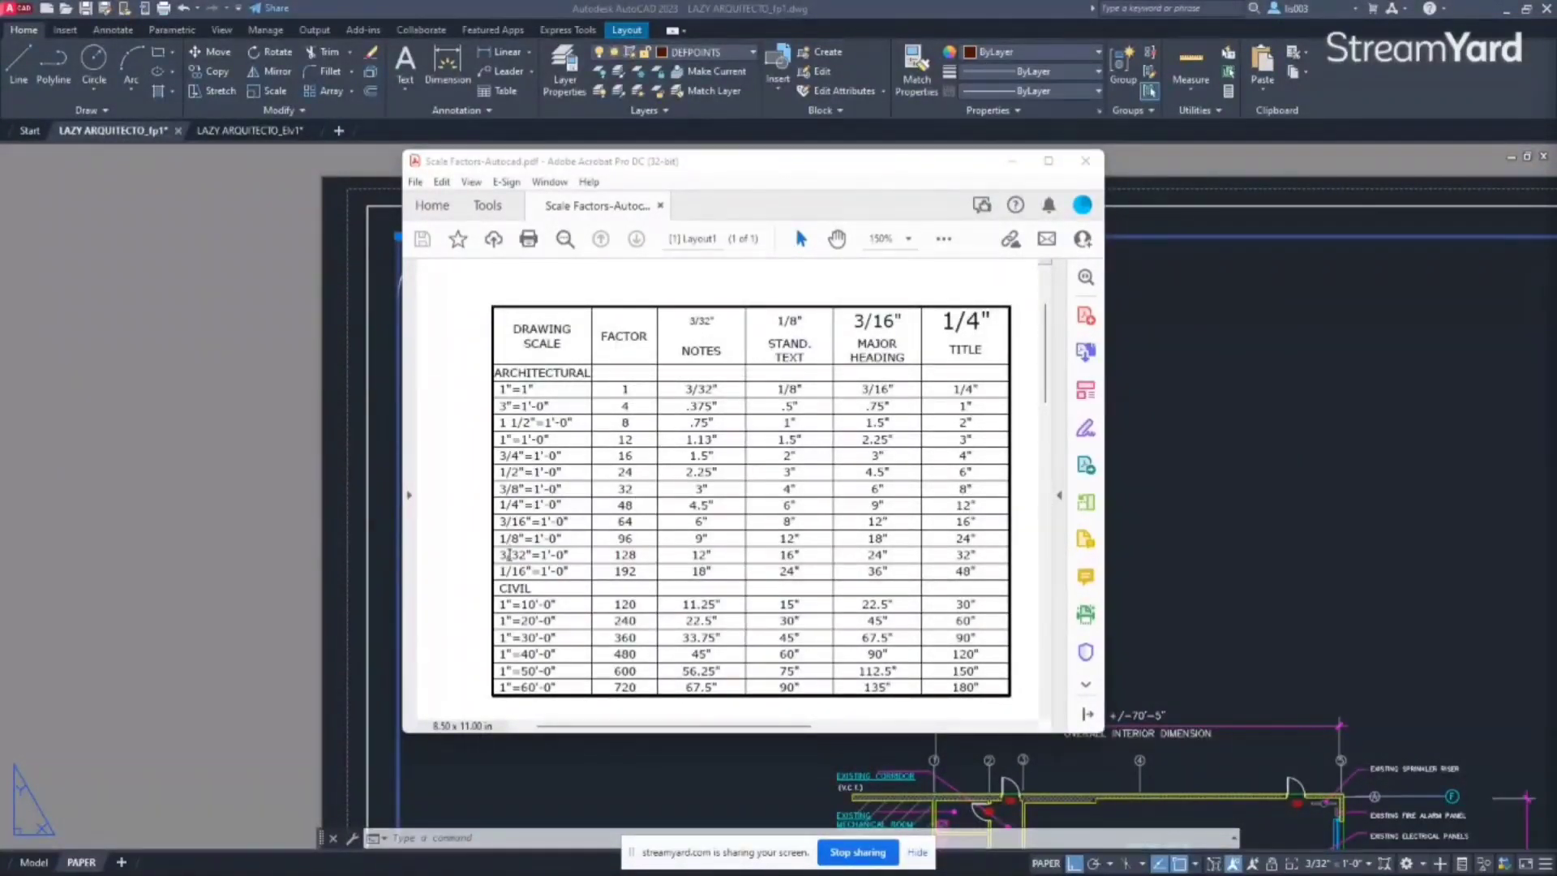
pyautogui.moveTo(501, 556); pyautogui.dragTo(643, 554)
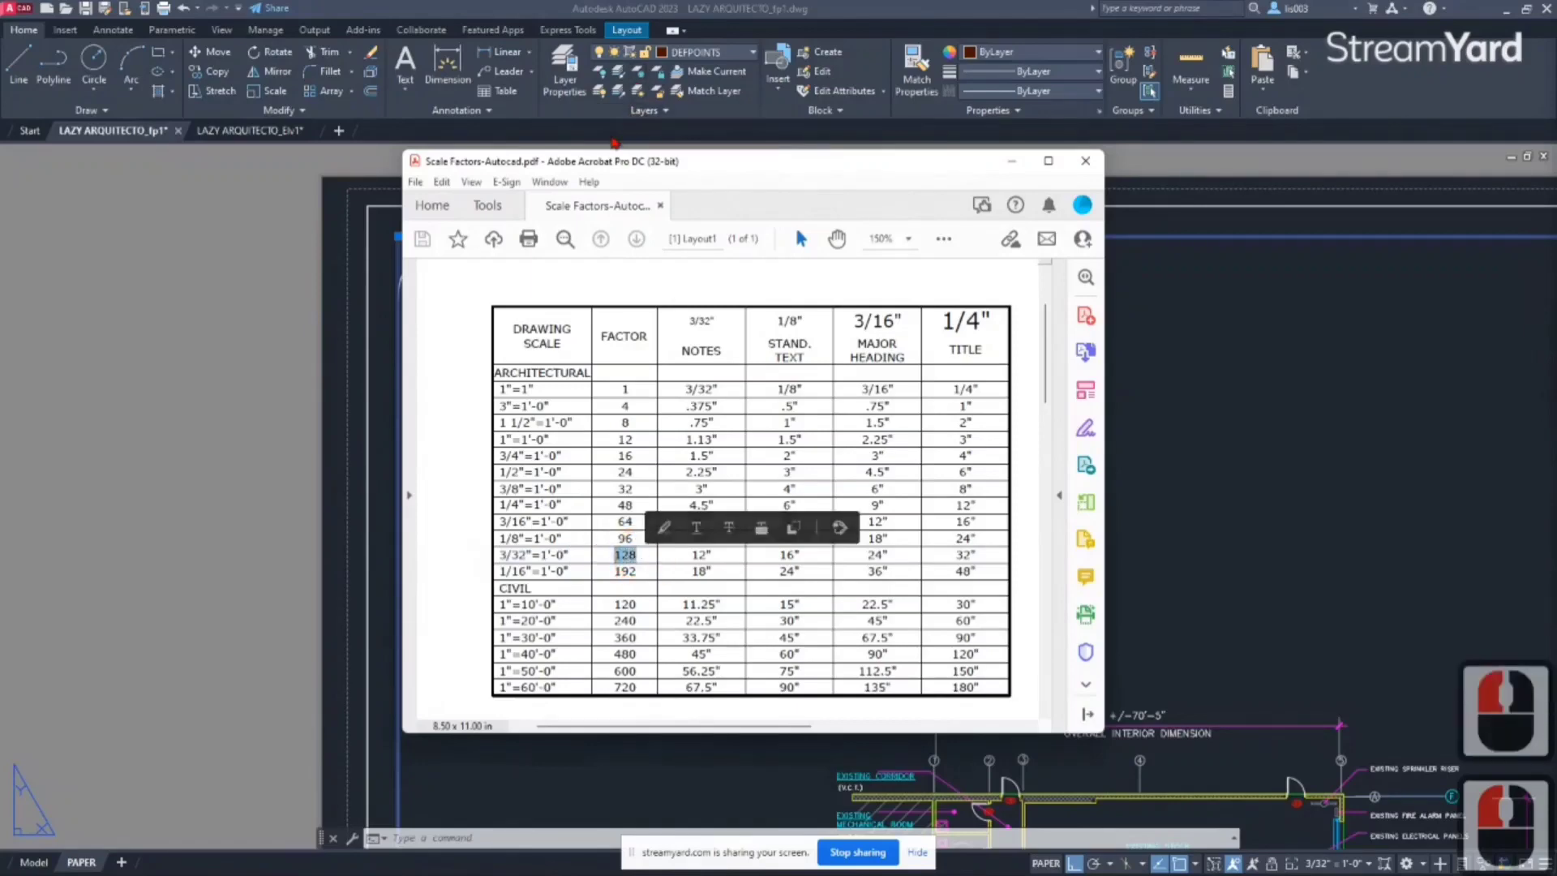
pyautogui.moveTo(606, 160); pyautogui.dragTo(1556, 212)
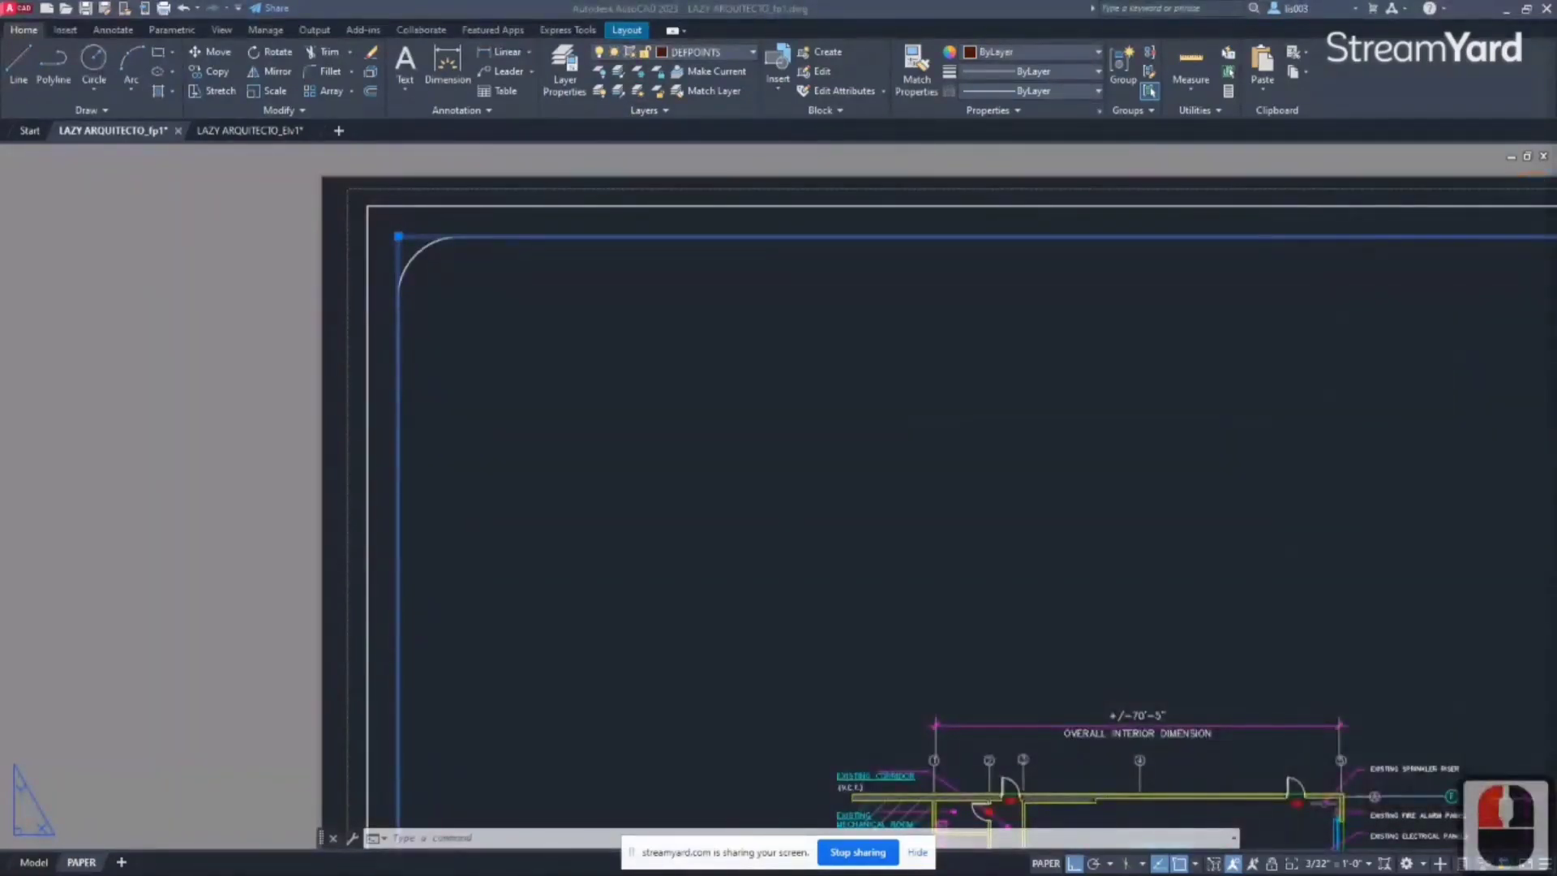
# Step: Return to the drawing and switch from the PAPER layout to model space
pyautogui.click(236, 649)
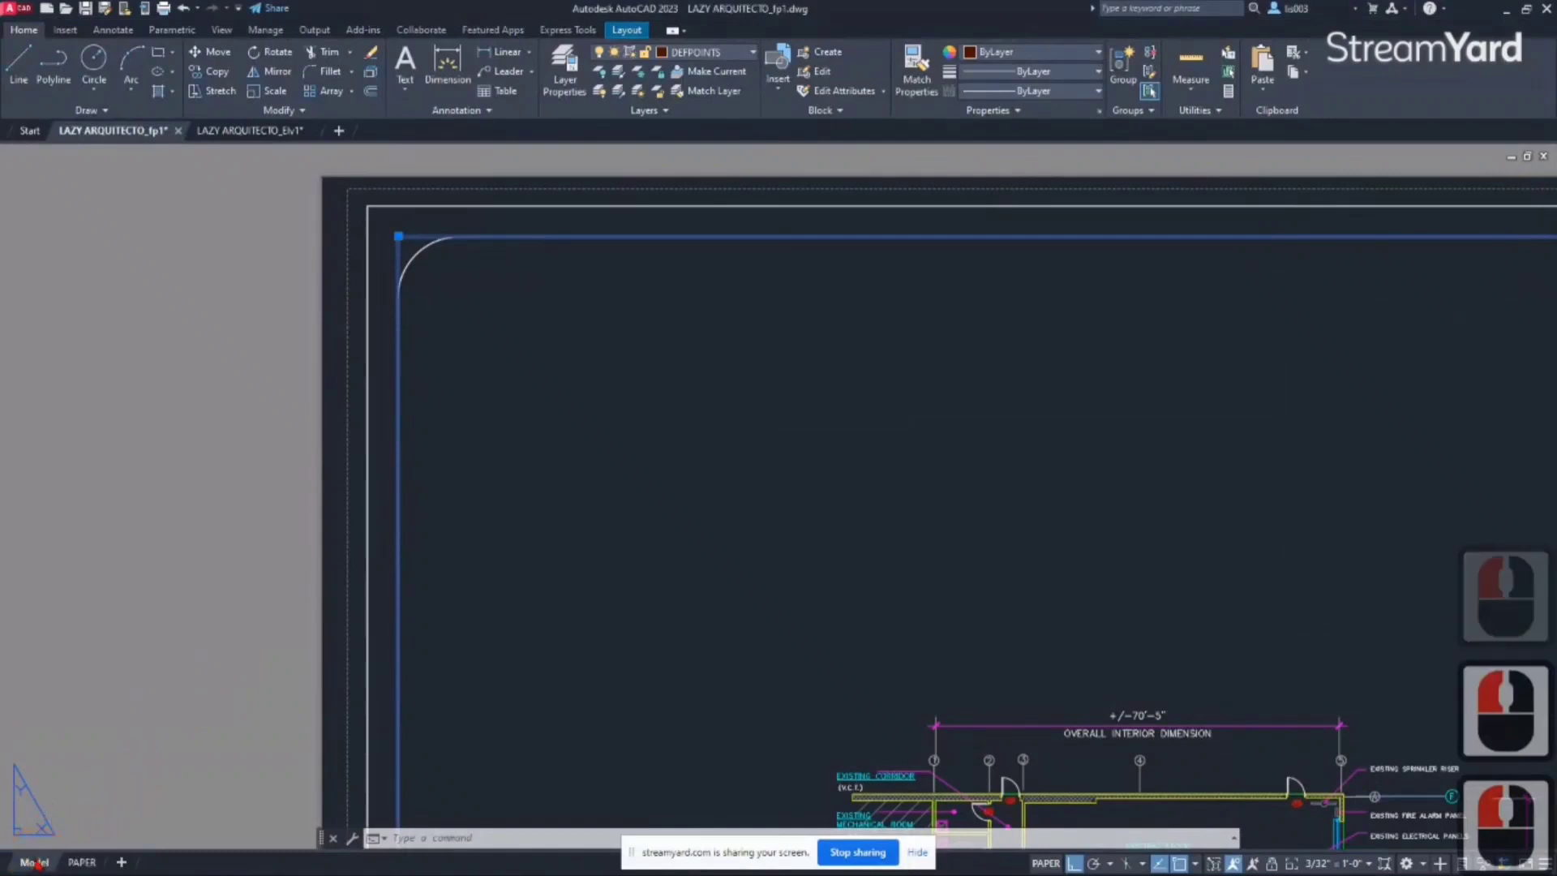
pyautogui.click(36, 863)
pyautogui.scroll(-2, 583, 580)
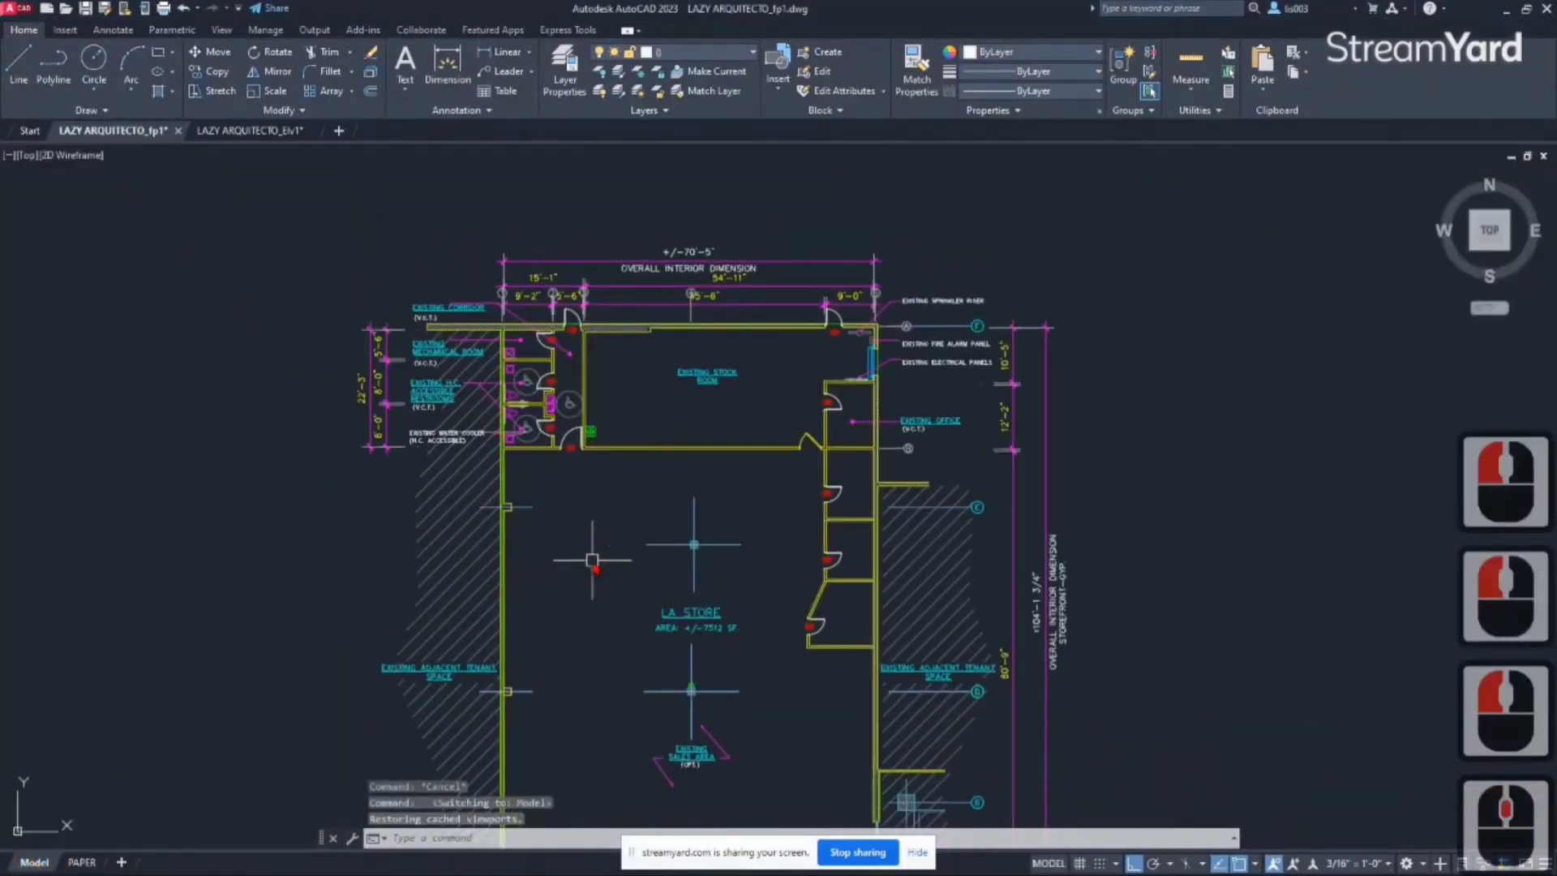
# Step: Set DIMSCALE to 128, replacing the previous 8'-0" value
pyautogui.write('DIMSCALE')
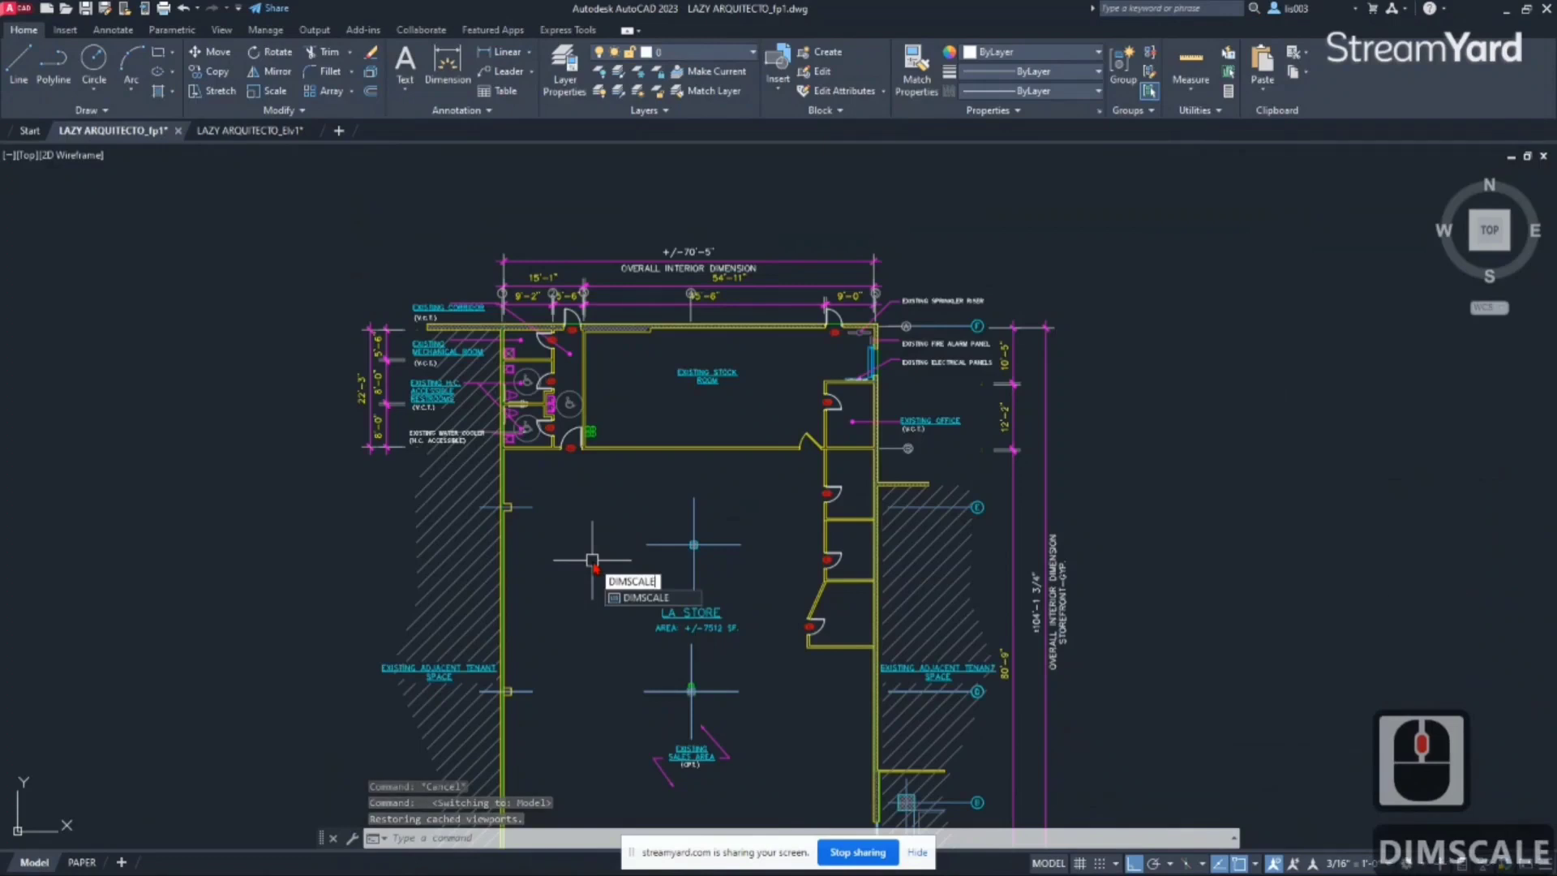
pyautogui.write('128')
pyautogui.press('Escape')
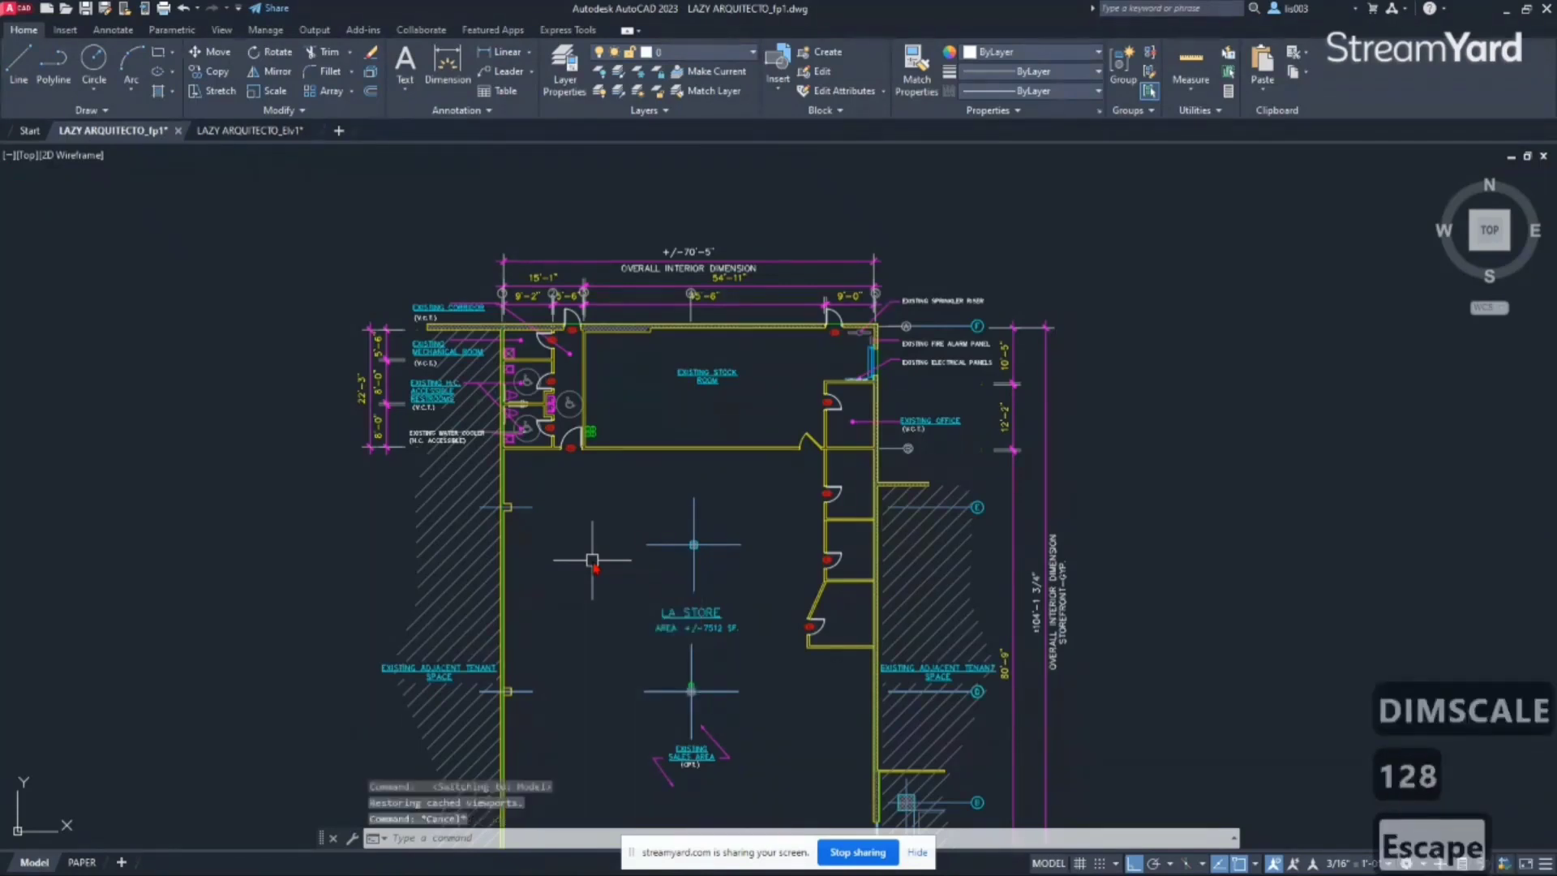
pyautogui.write('DIMSCALE')
pyautogui.press('Return')
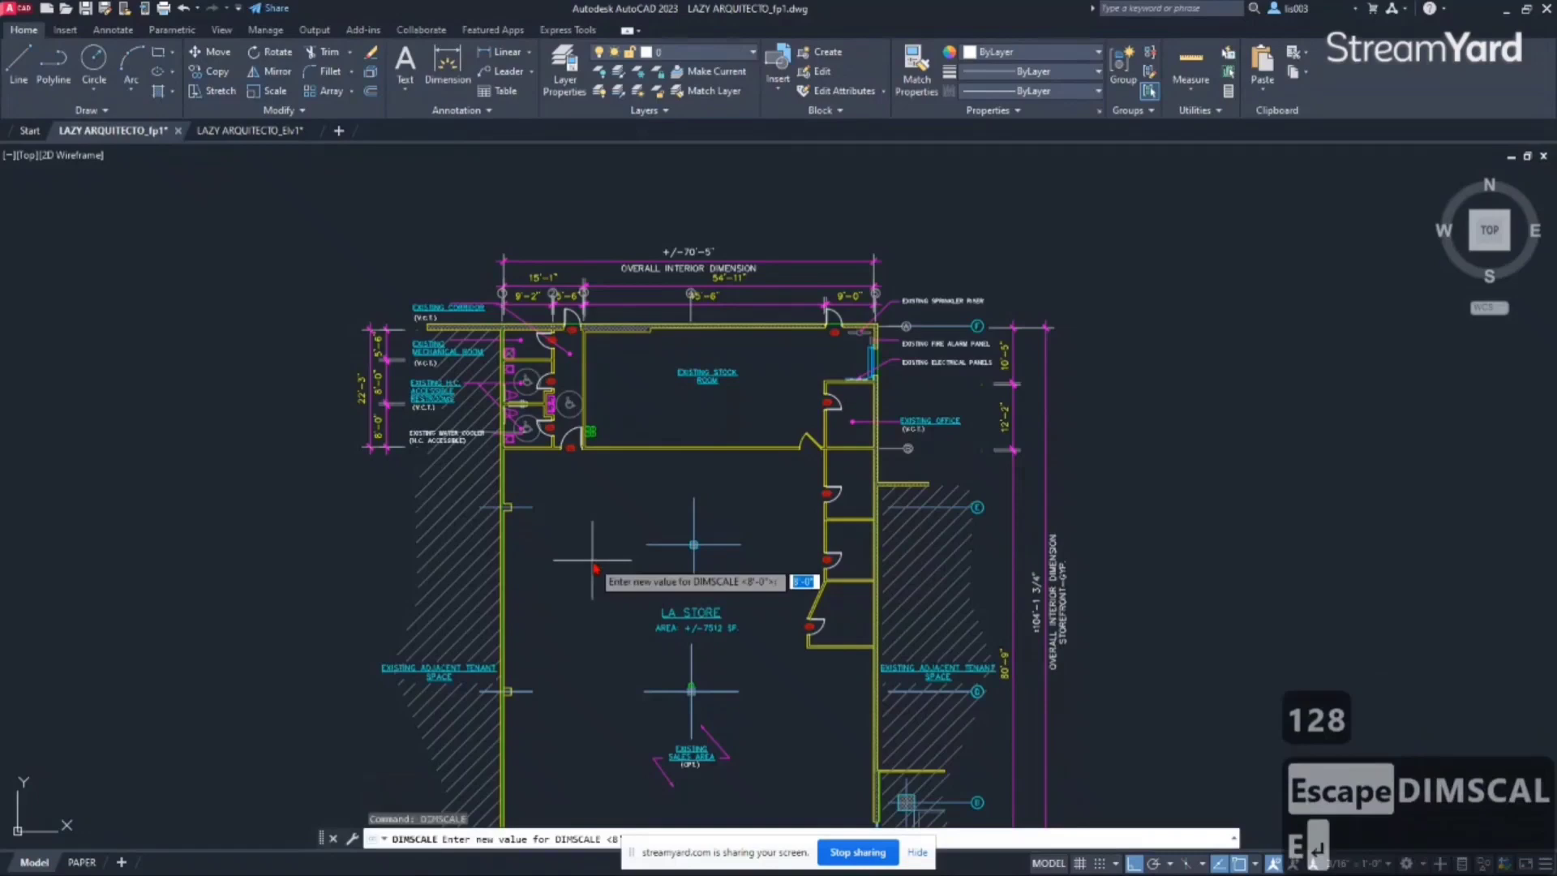
pyautogui.write('128')
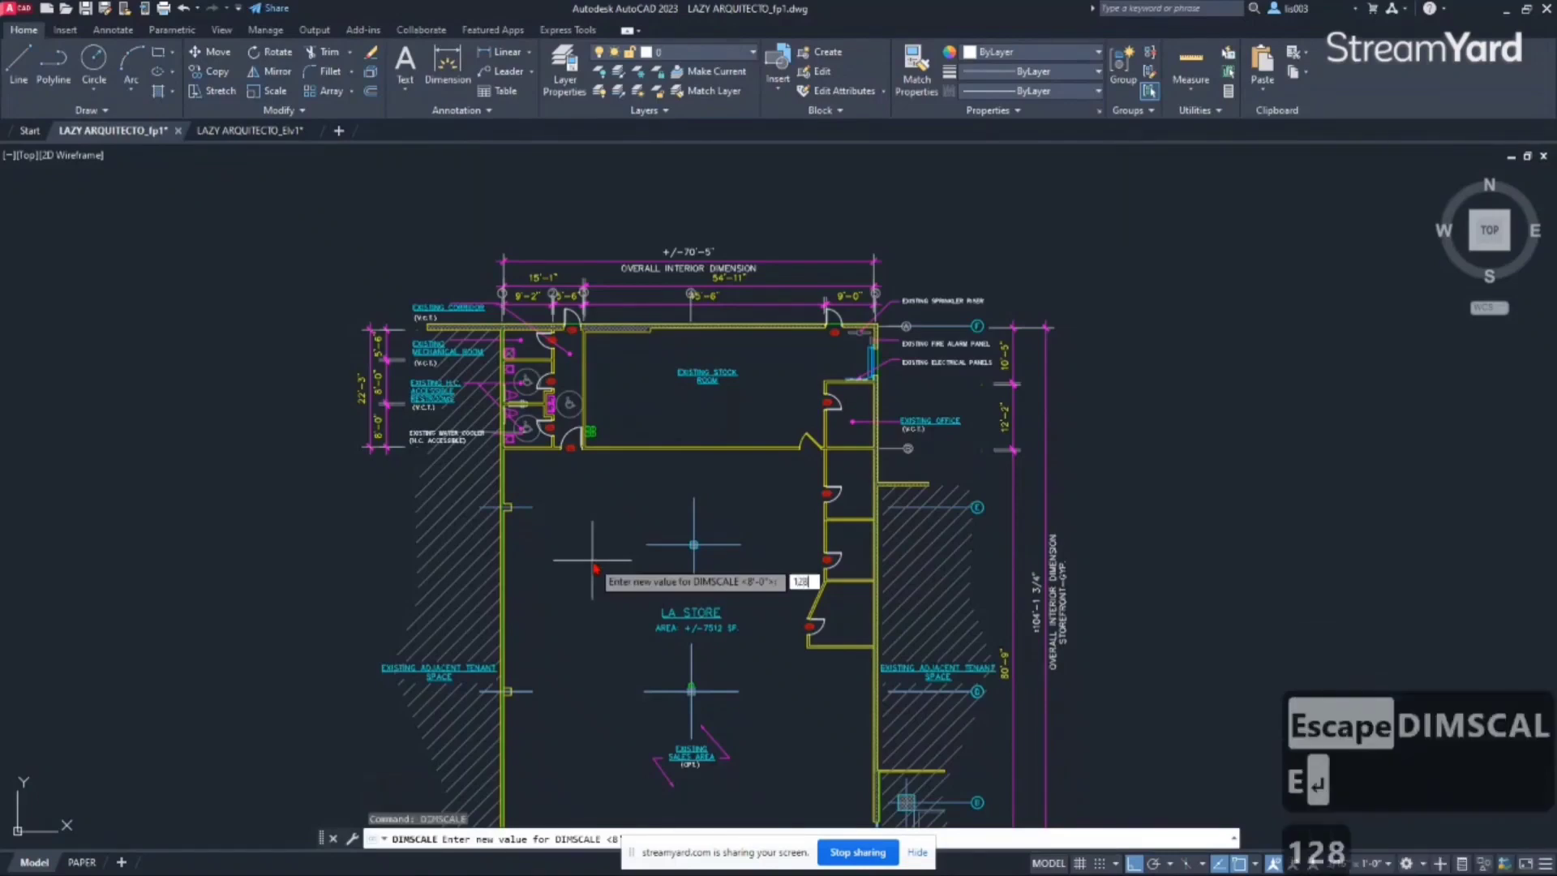
pyautogui.press('Return')
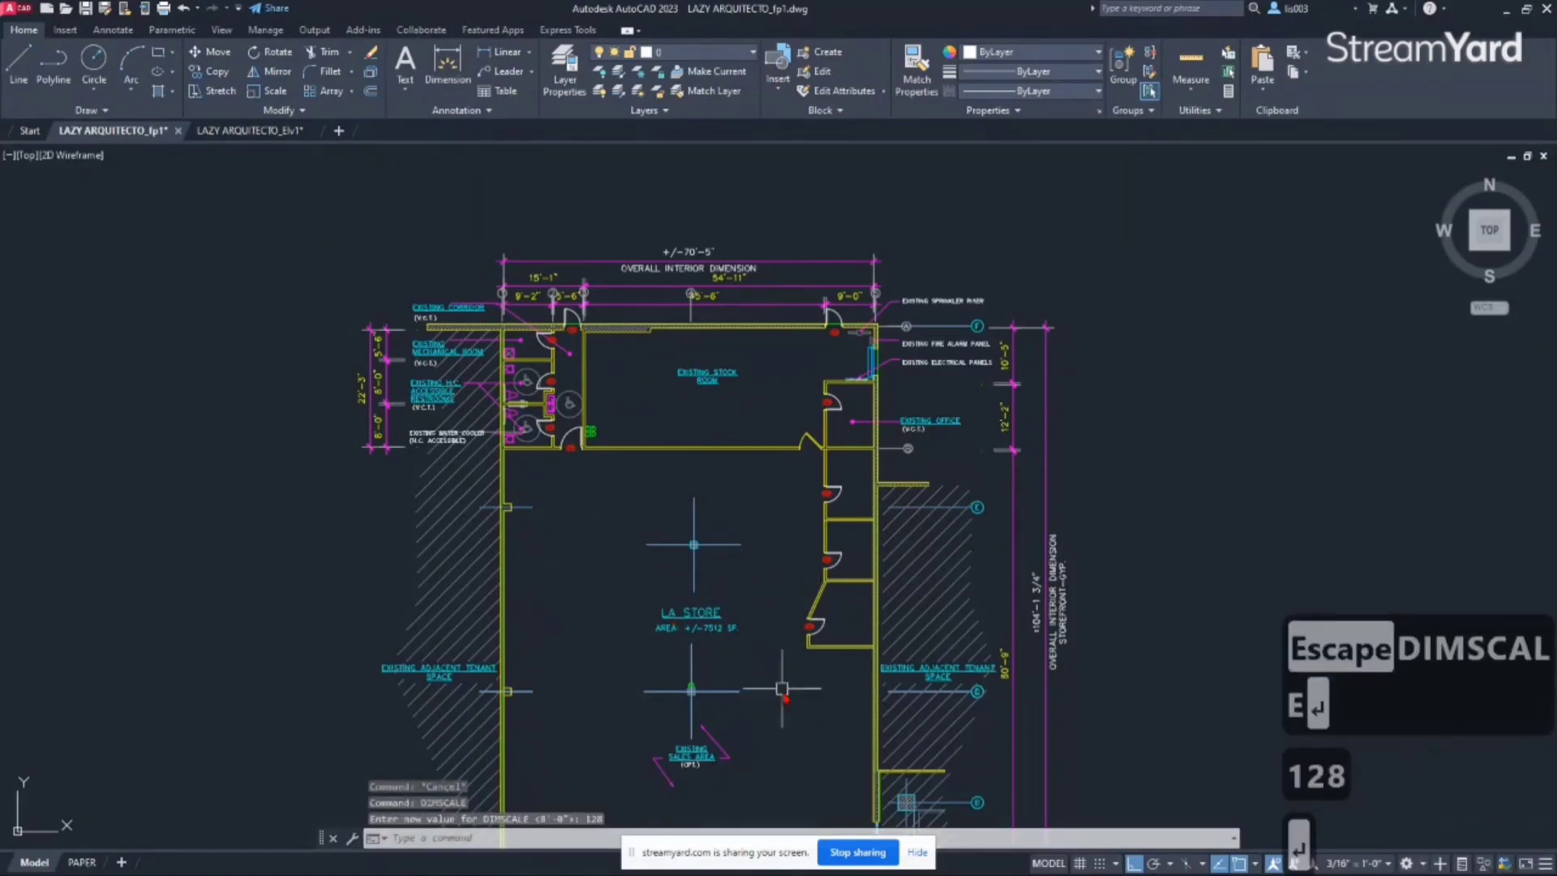
pyautogui.click(920, 853)
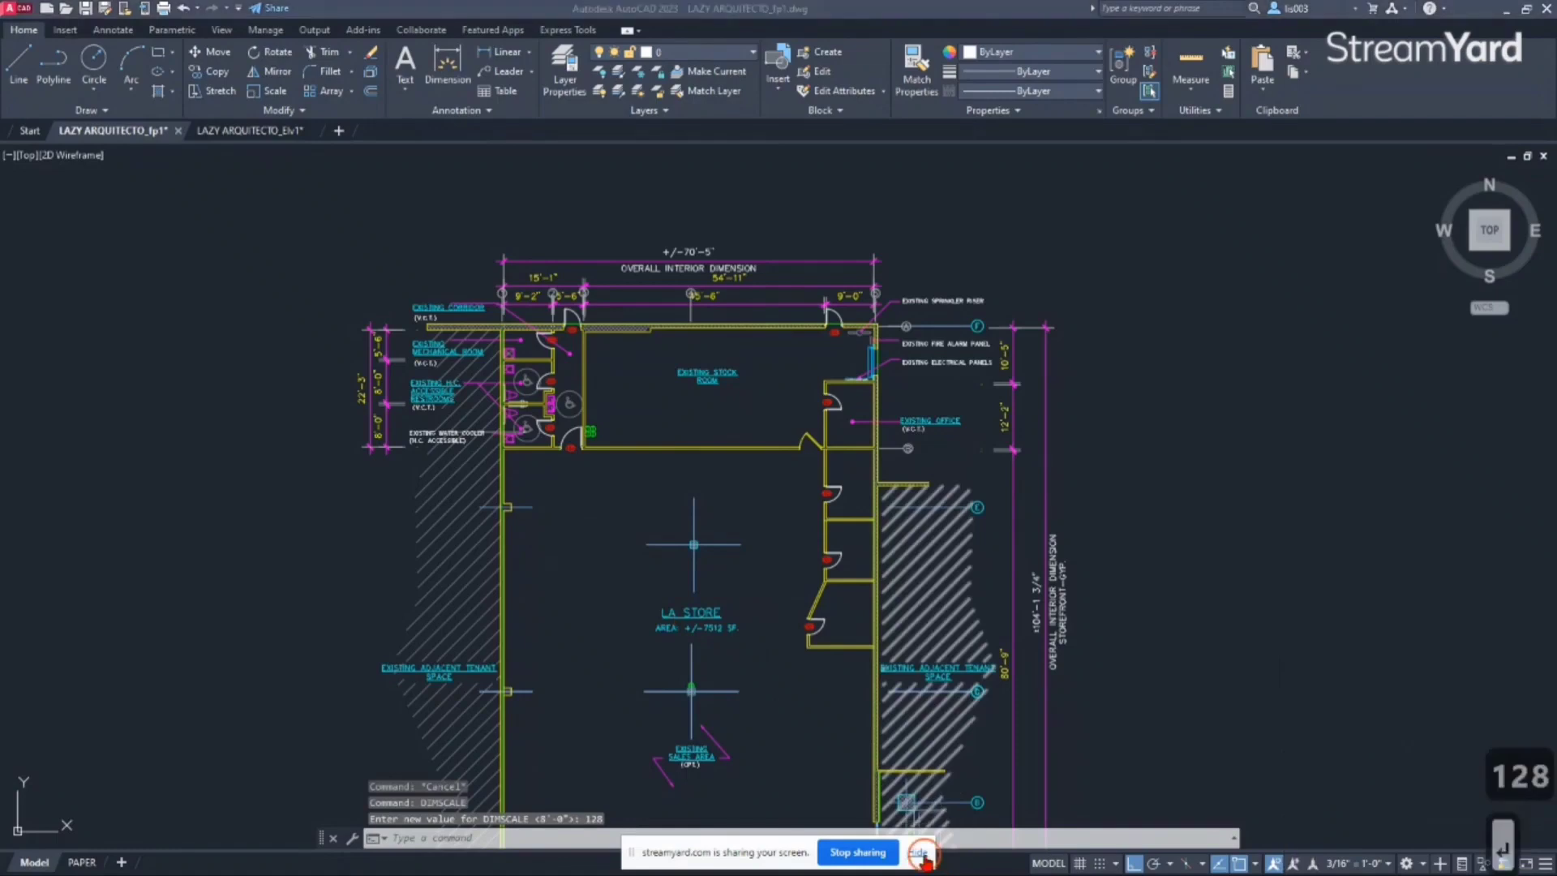
pyautogui.click(691, 532)
# Step: Add a vertical 13'-2" dimension beside the office wall near grid E, confirming layer A-ANNO-DIMS
pyautogui.moveTo(691, 462); pyautogui.dragTo(659, 494, button='middle')
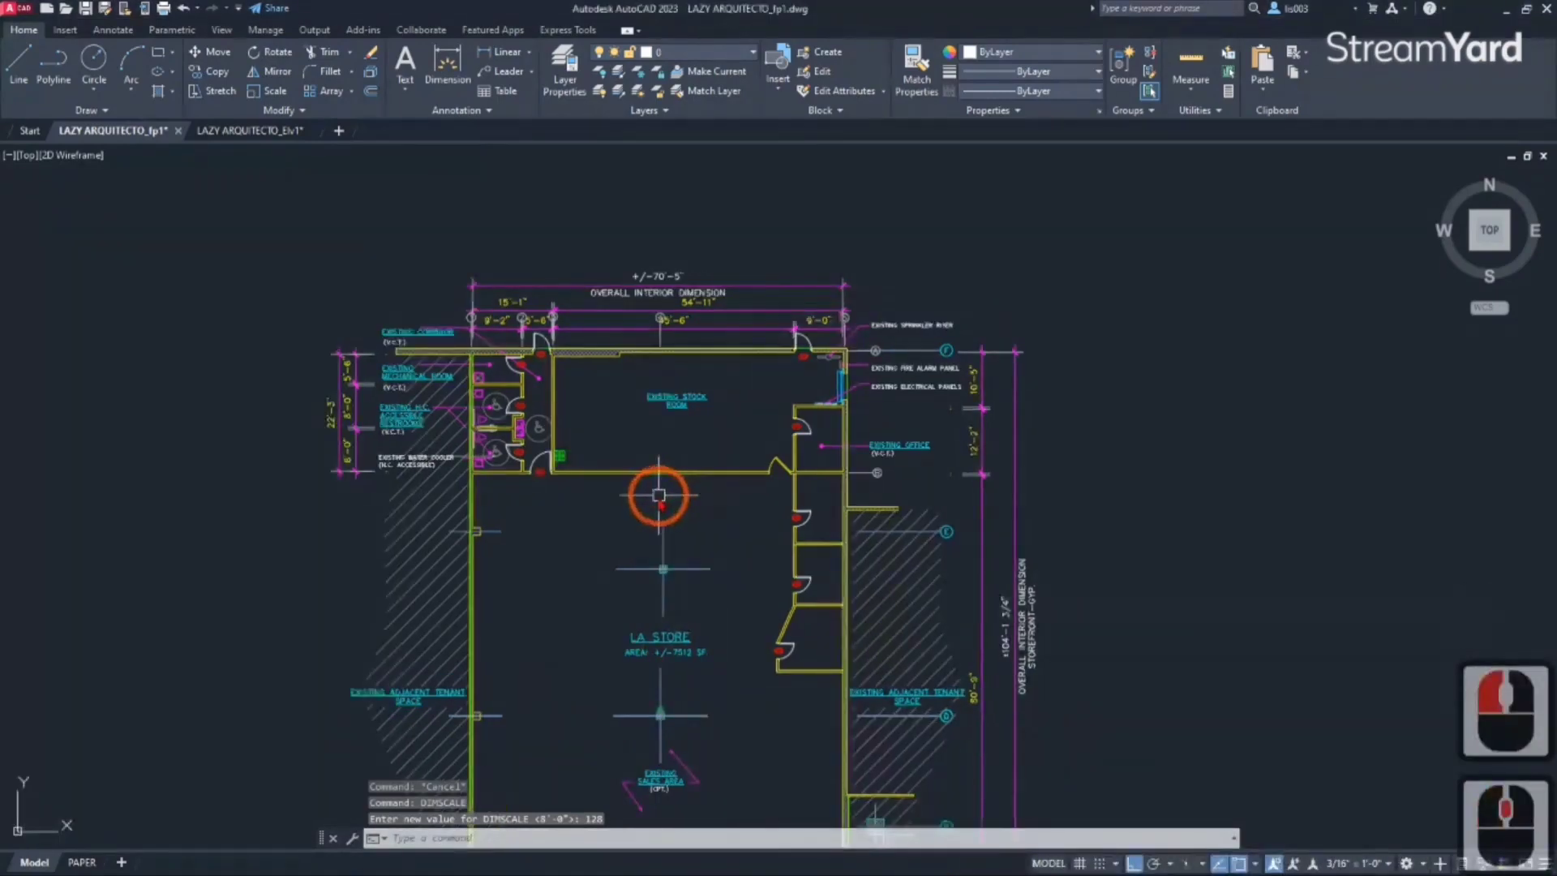
pyautogui.write('D')
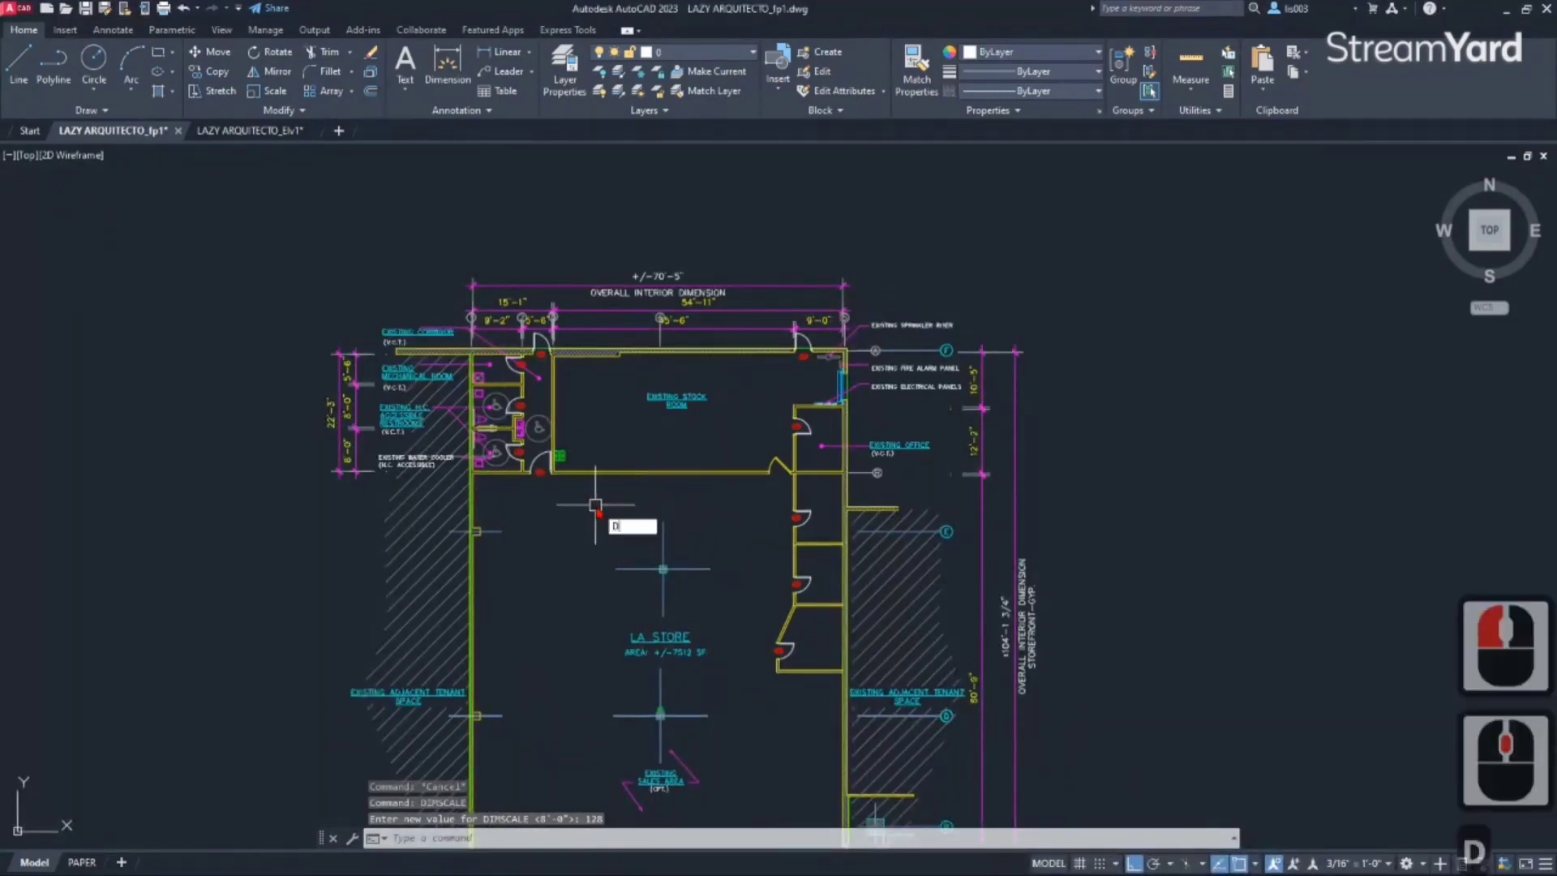
pyautogui.write('IM')
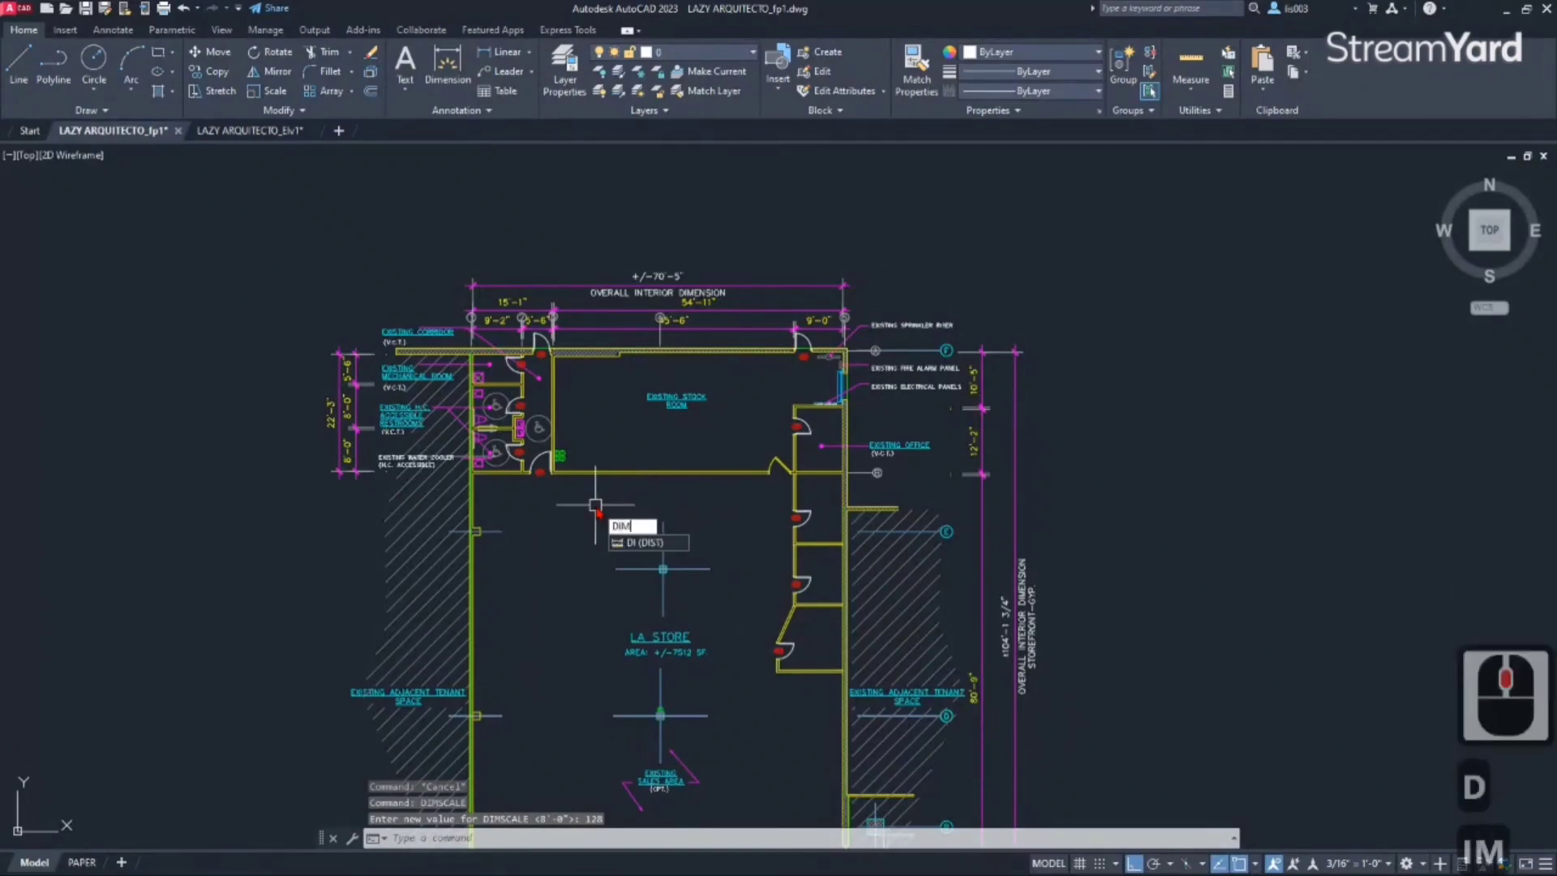
pyautogui.press('Return')
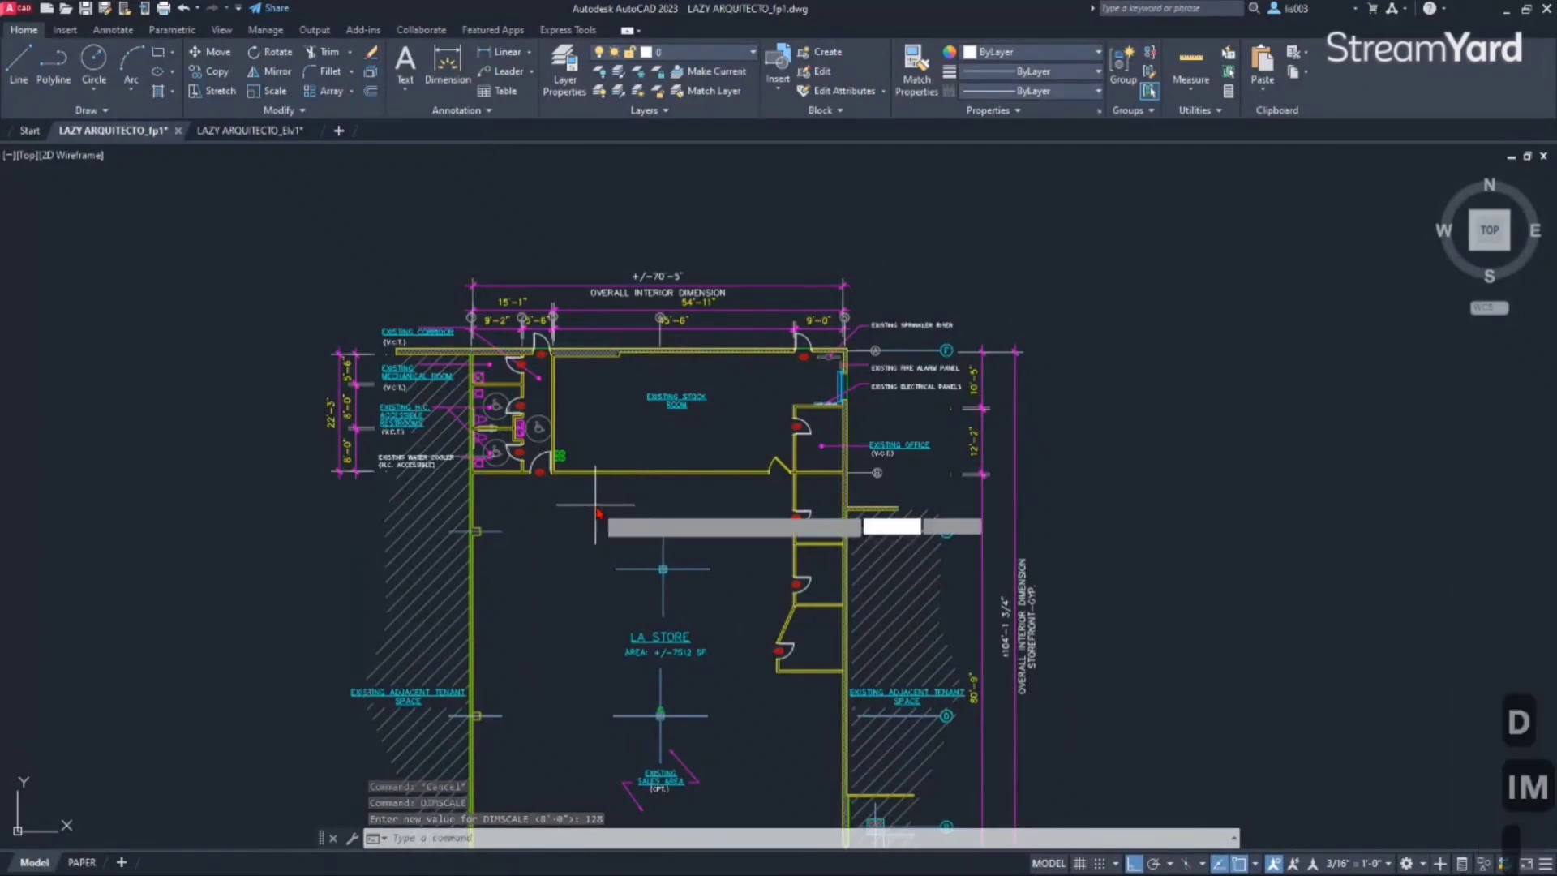
pyautogui.scroll(3, 796, 478)
pyautogui.click(842, 349)
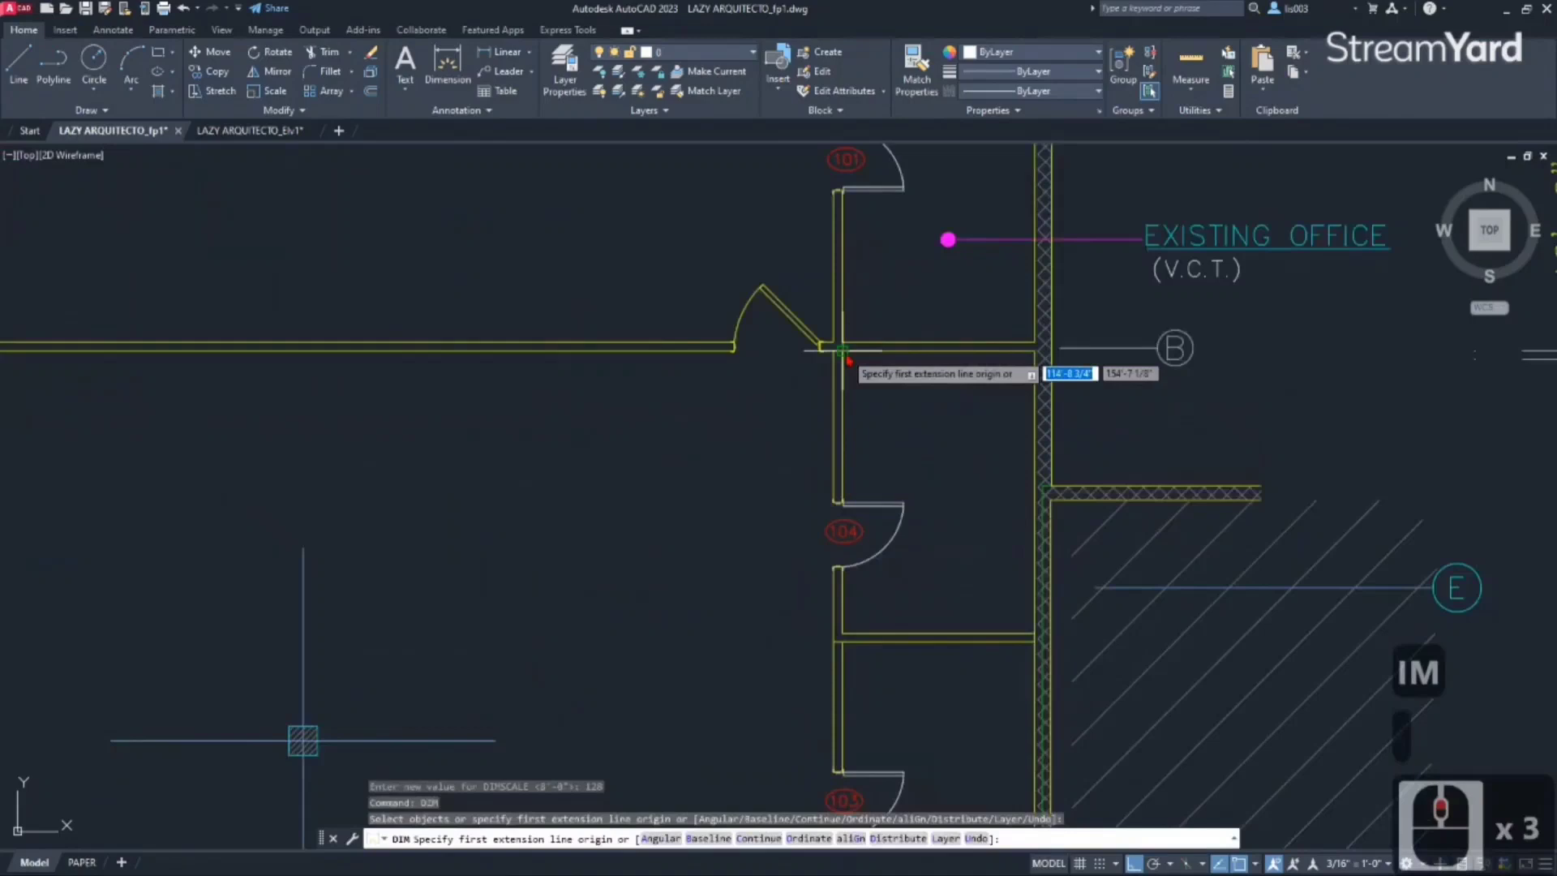
pyautogui.click(846, 629)
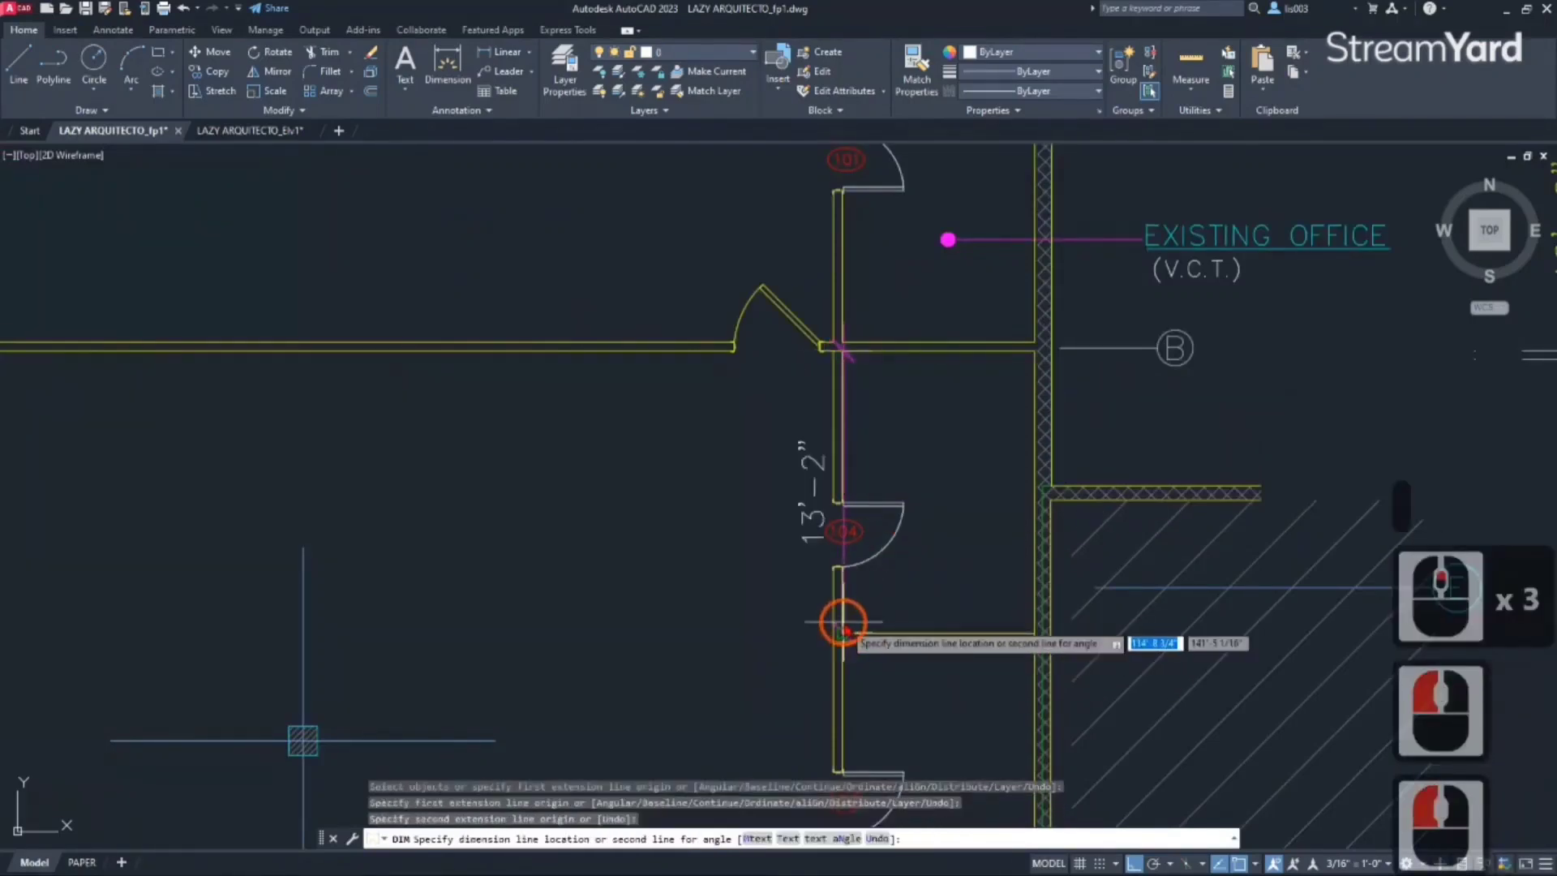
pyautogui.scroll(-3, 908, 563)
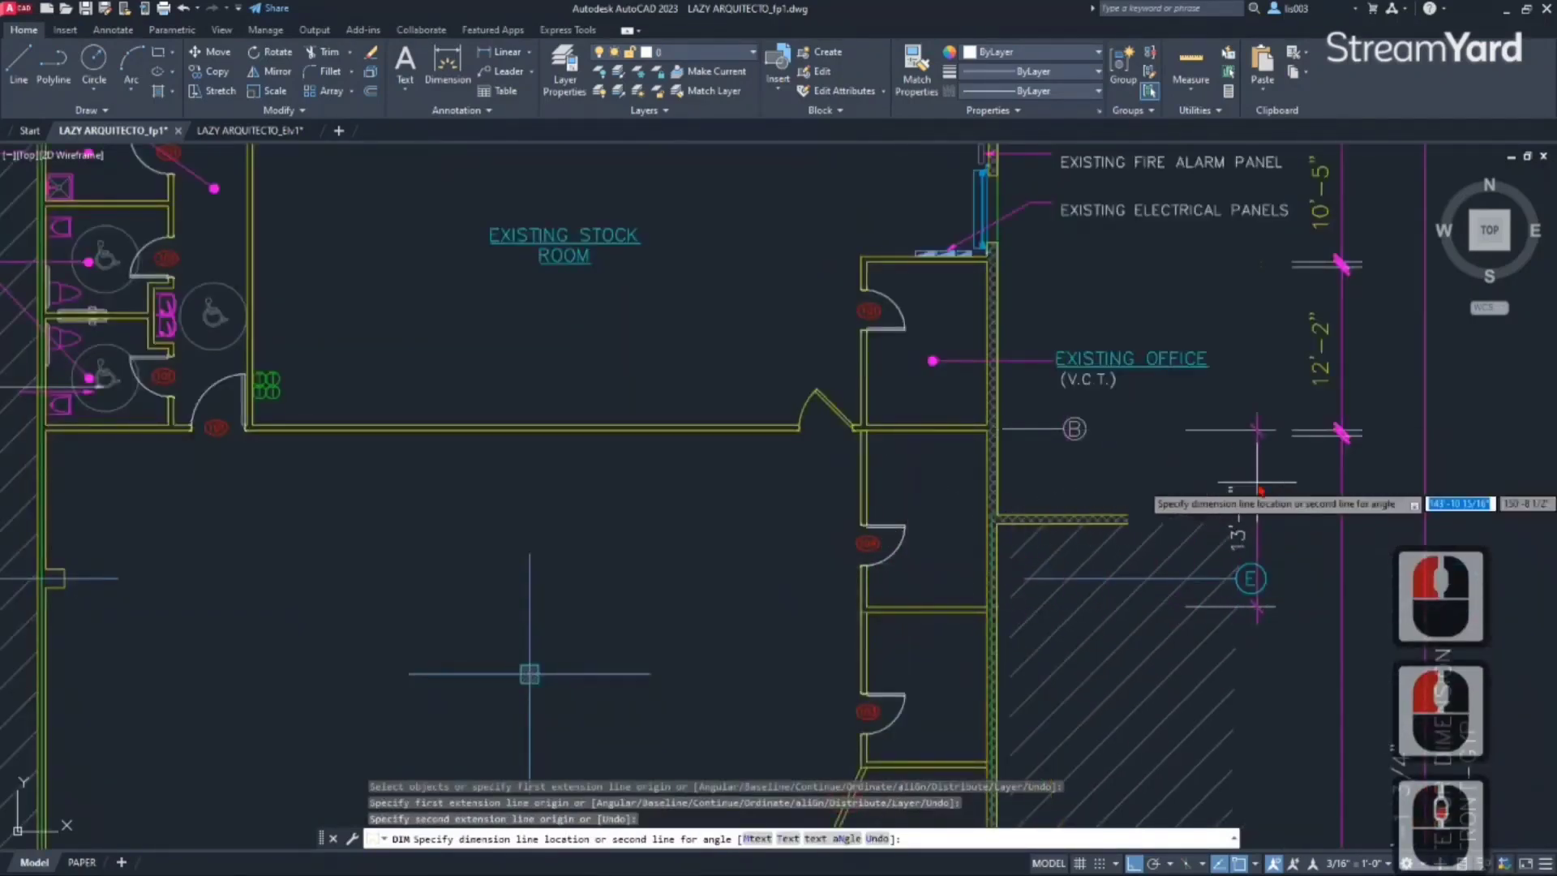
pyautogui.click(1289, 491)
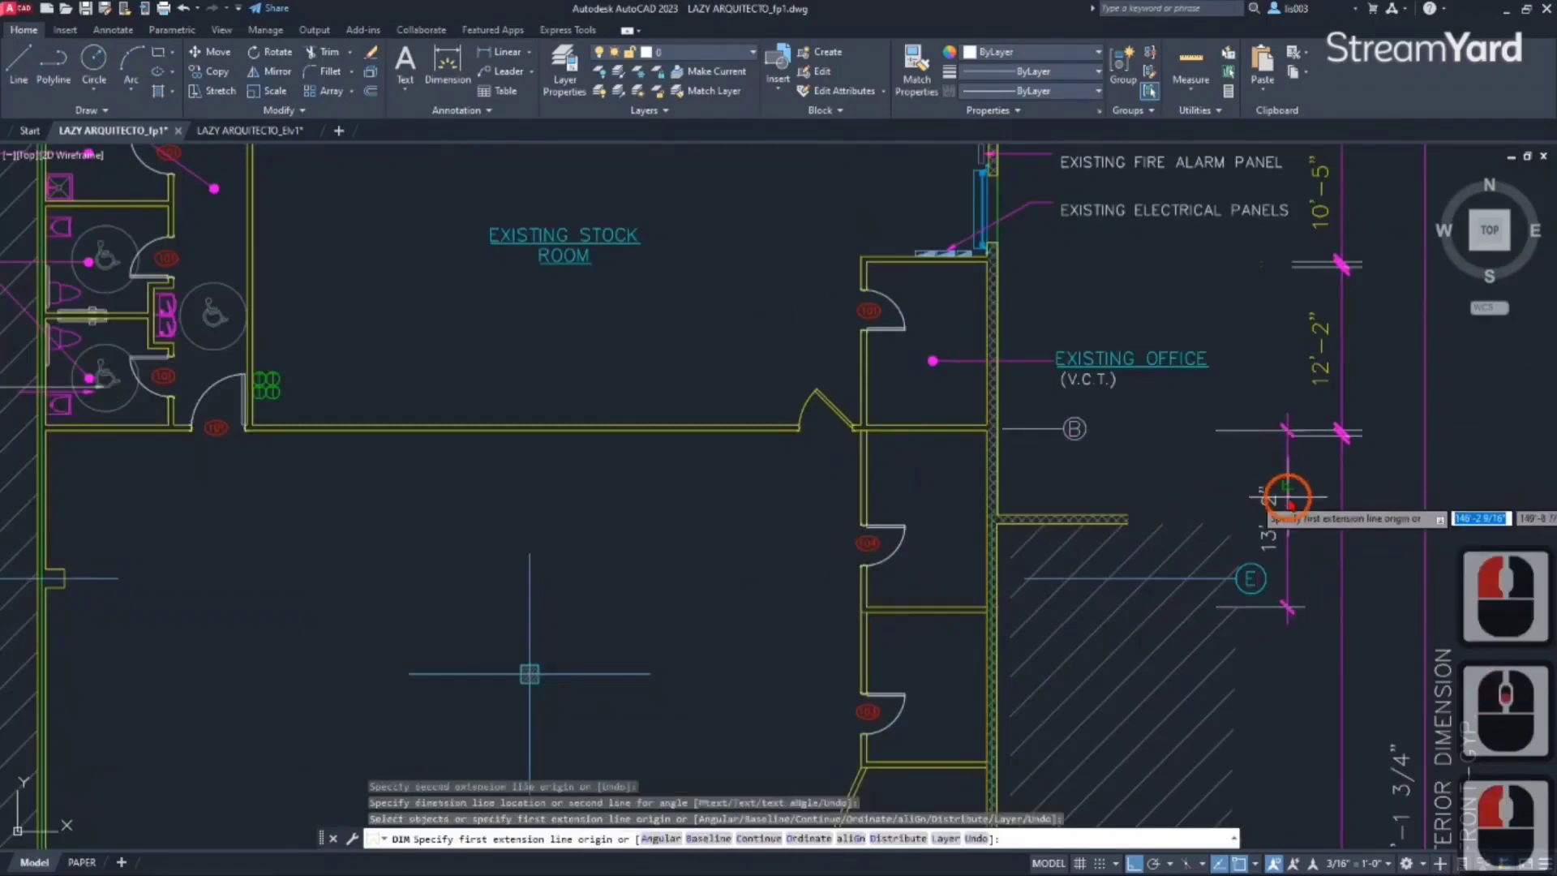
pyautogui.moveTo(1293, 488); pyautogui.dragTo(871, 464, button='middle')
pyautogui.press('Escape')
pyautogui.click(872, 454)
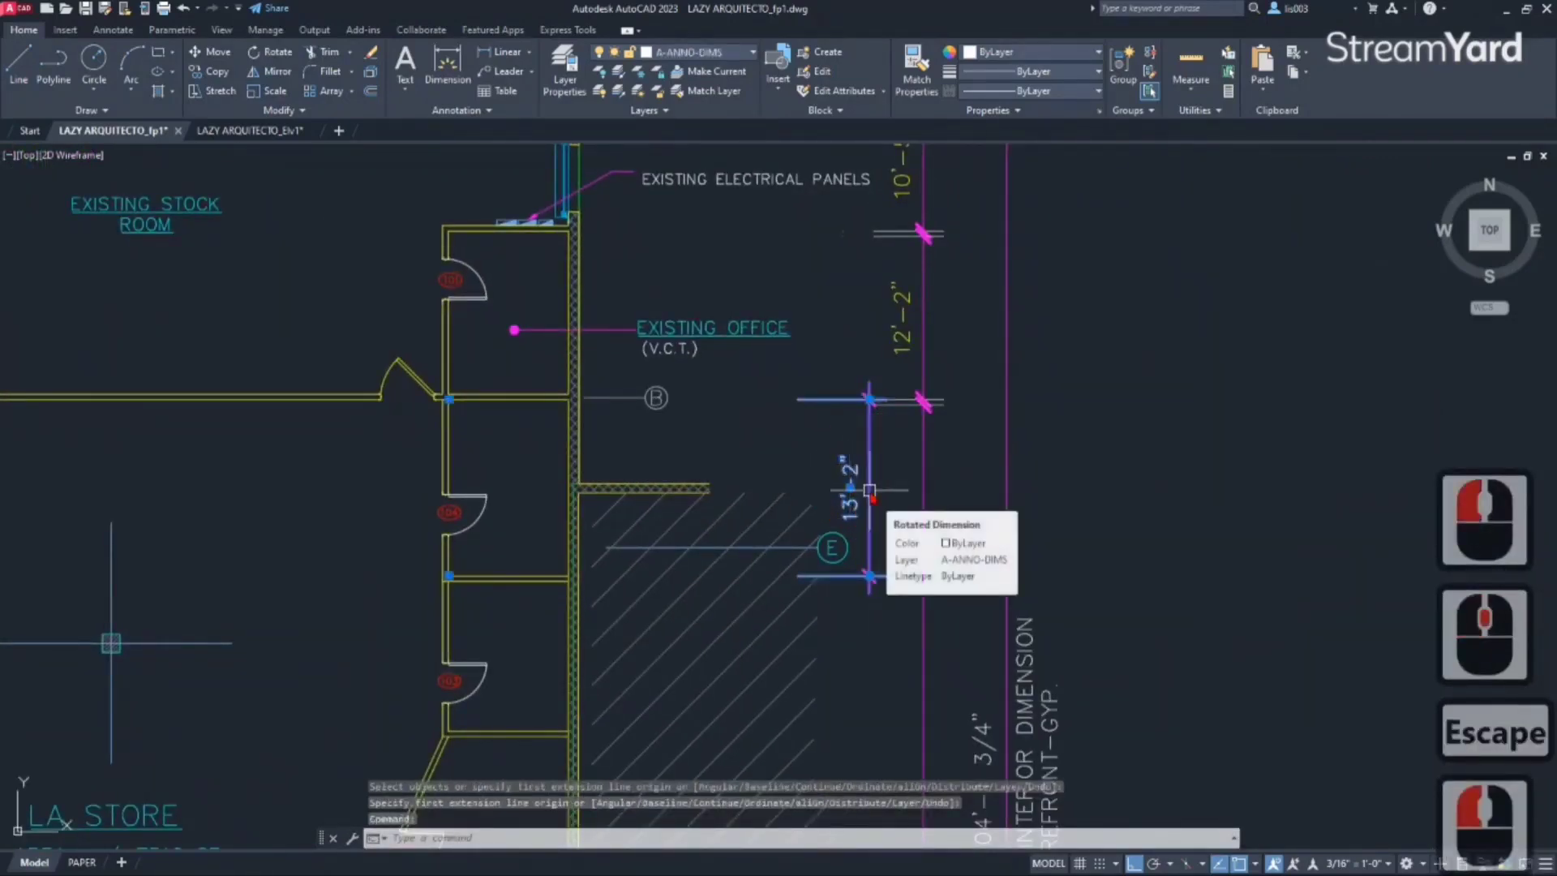
# Step: Check the current DIMSCALE value (10'-8") and bring the Scale Factors PDF back over the drawing
pyautogui.press('Escape')
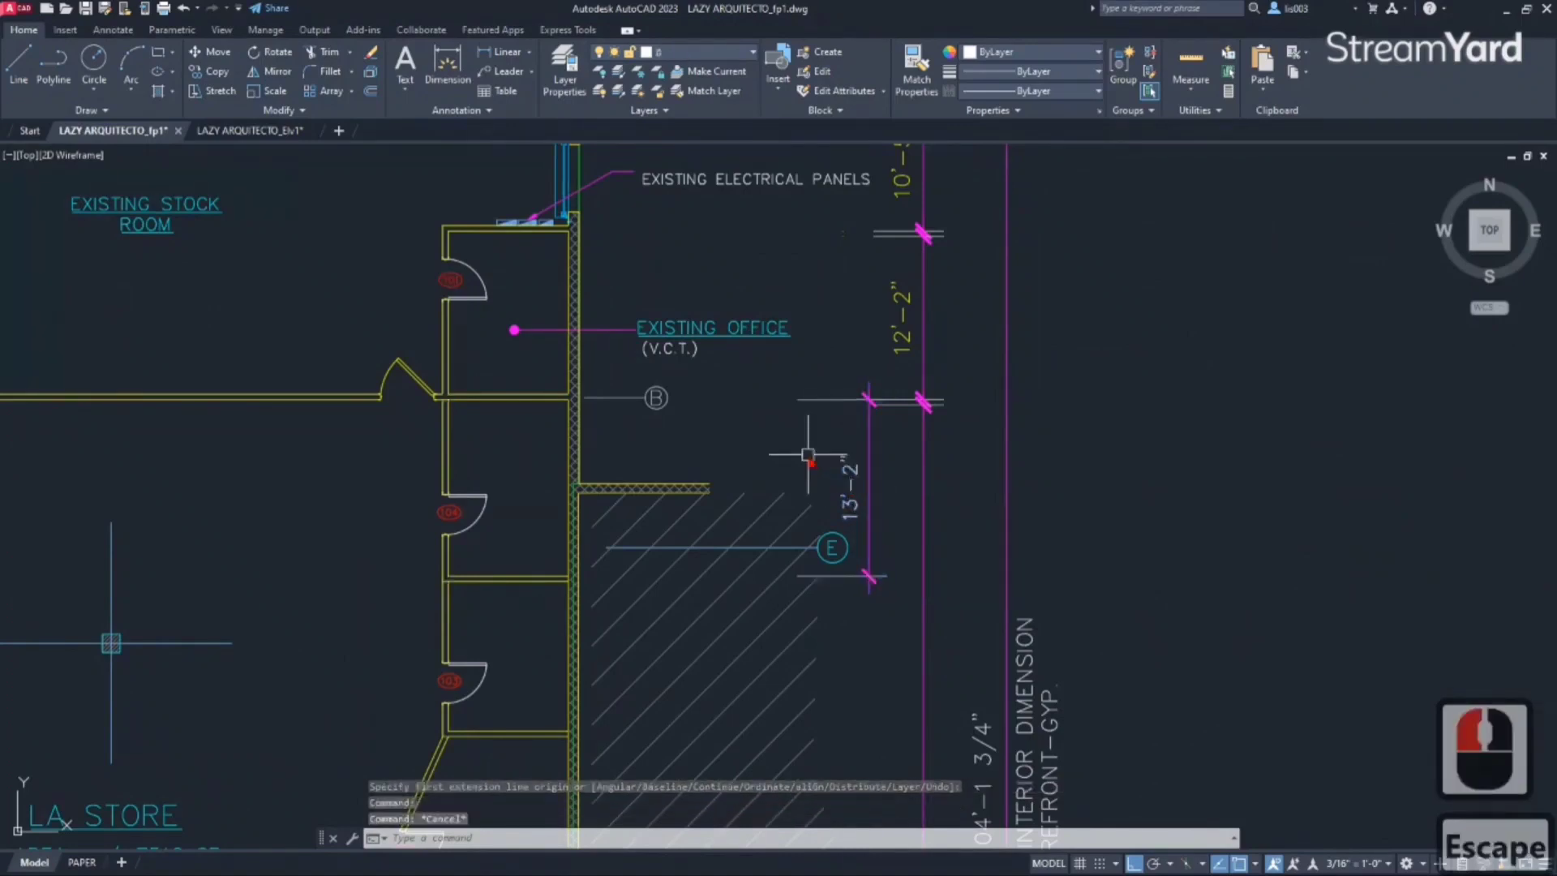
pyautogui.write('DIMS')
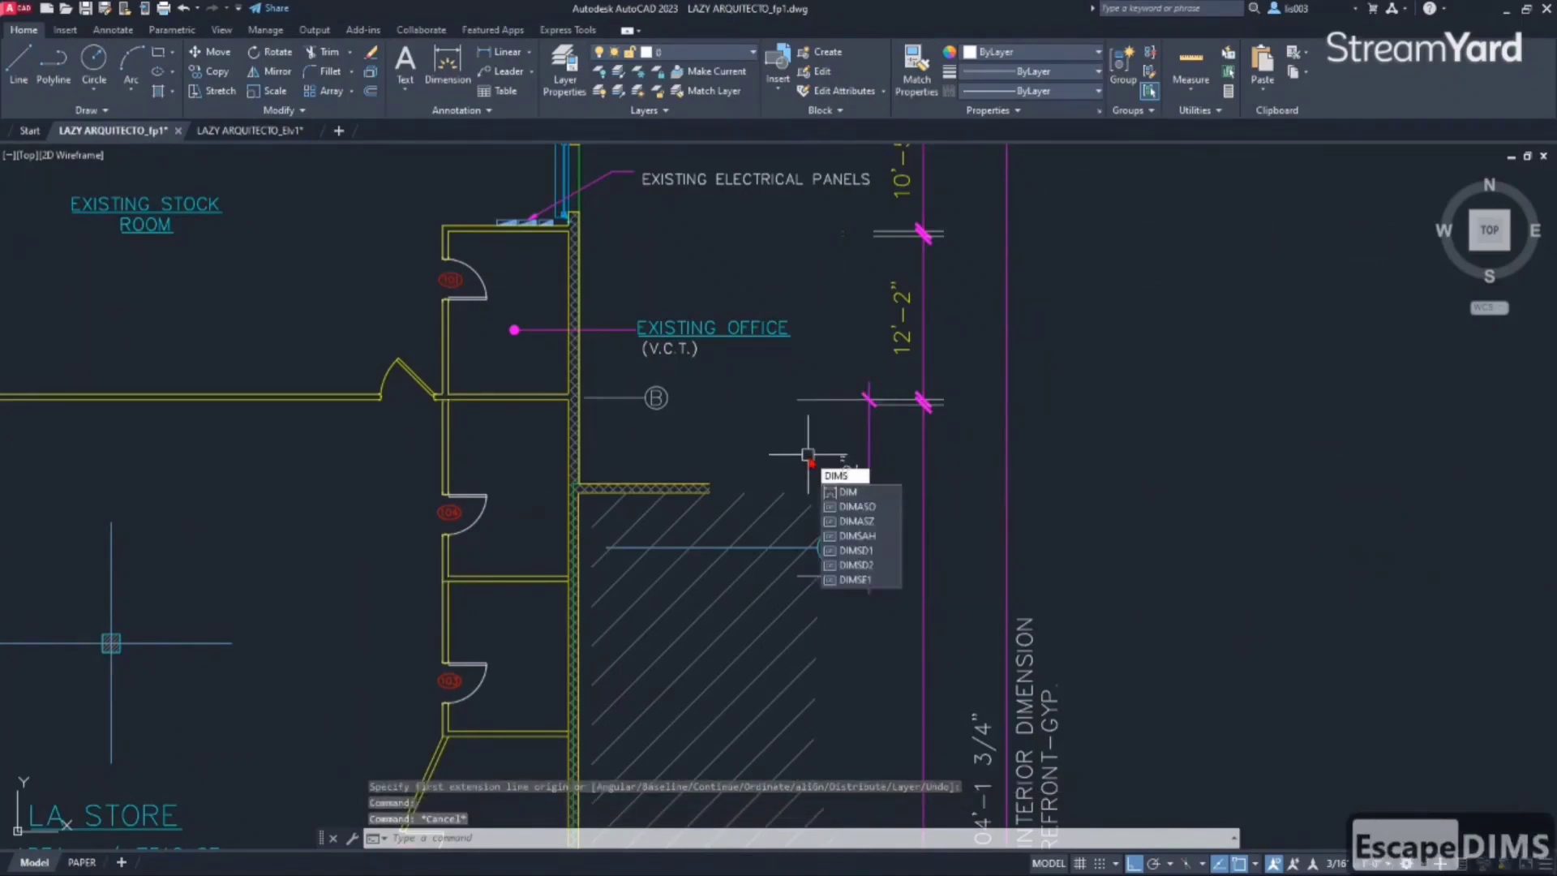
pyautogui.write('CALE')
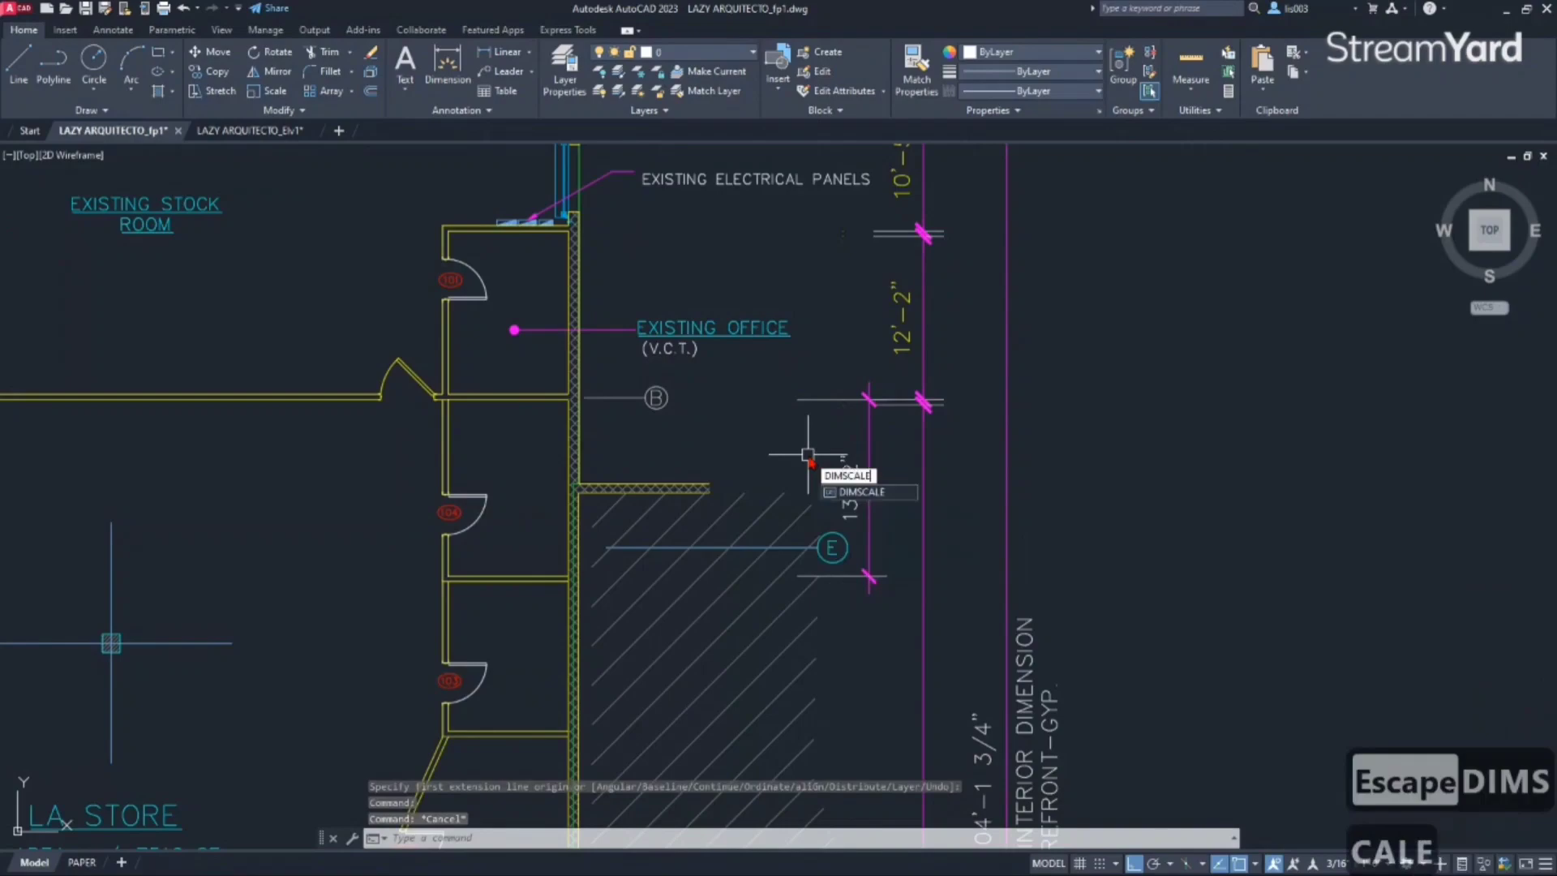
pyautogui.press('Return')
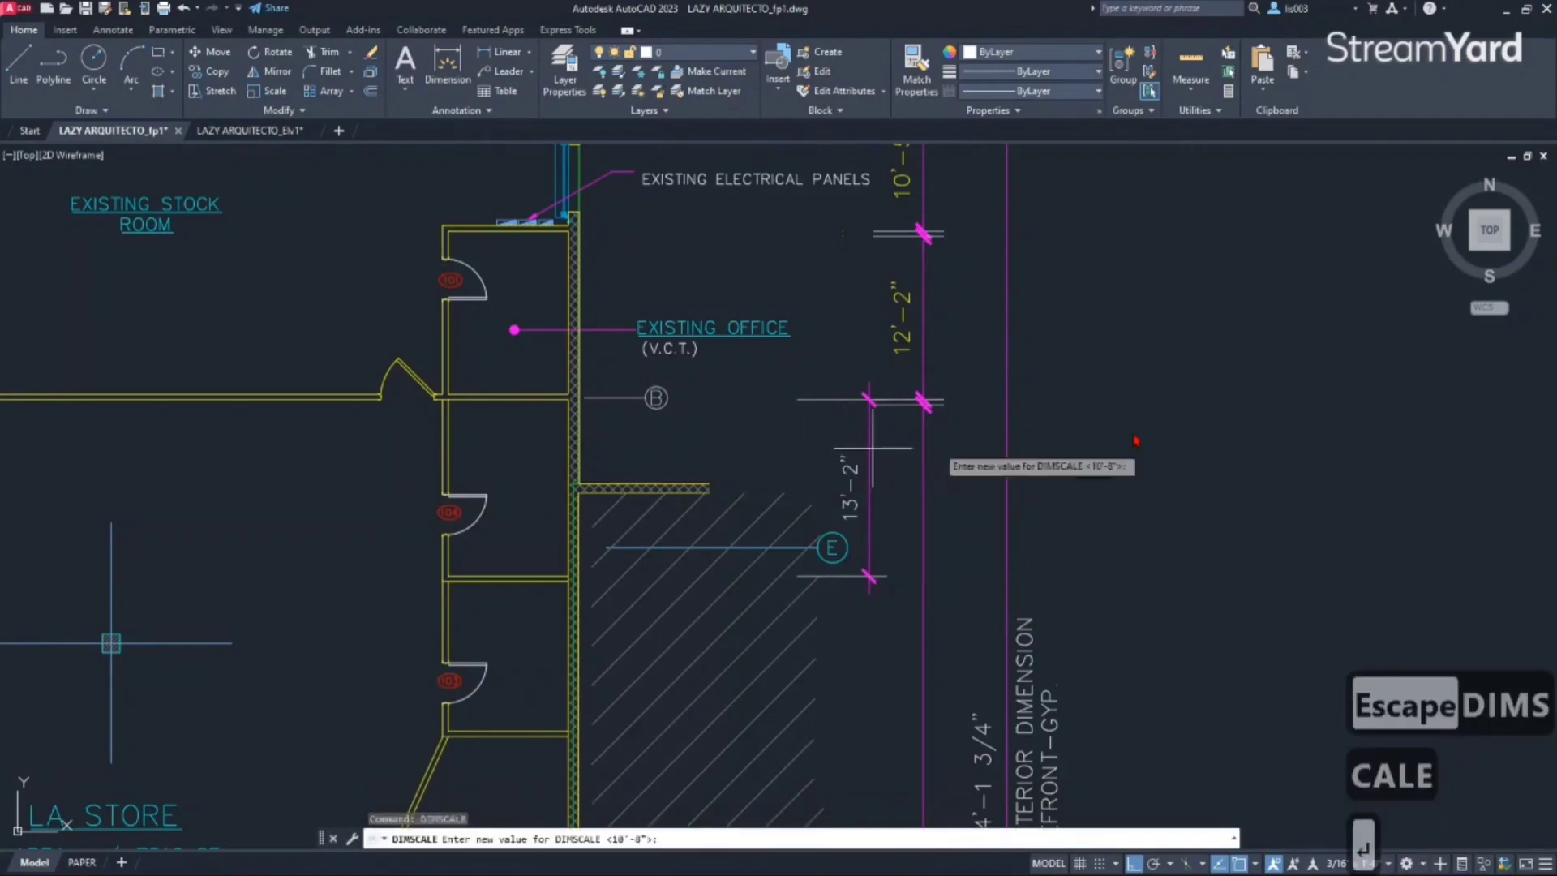
pyautogui.press('Escape')
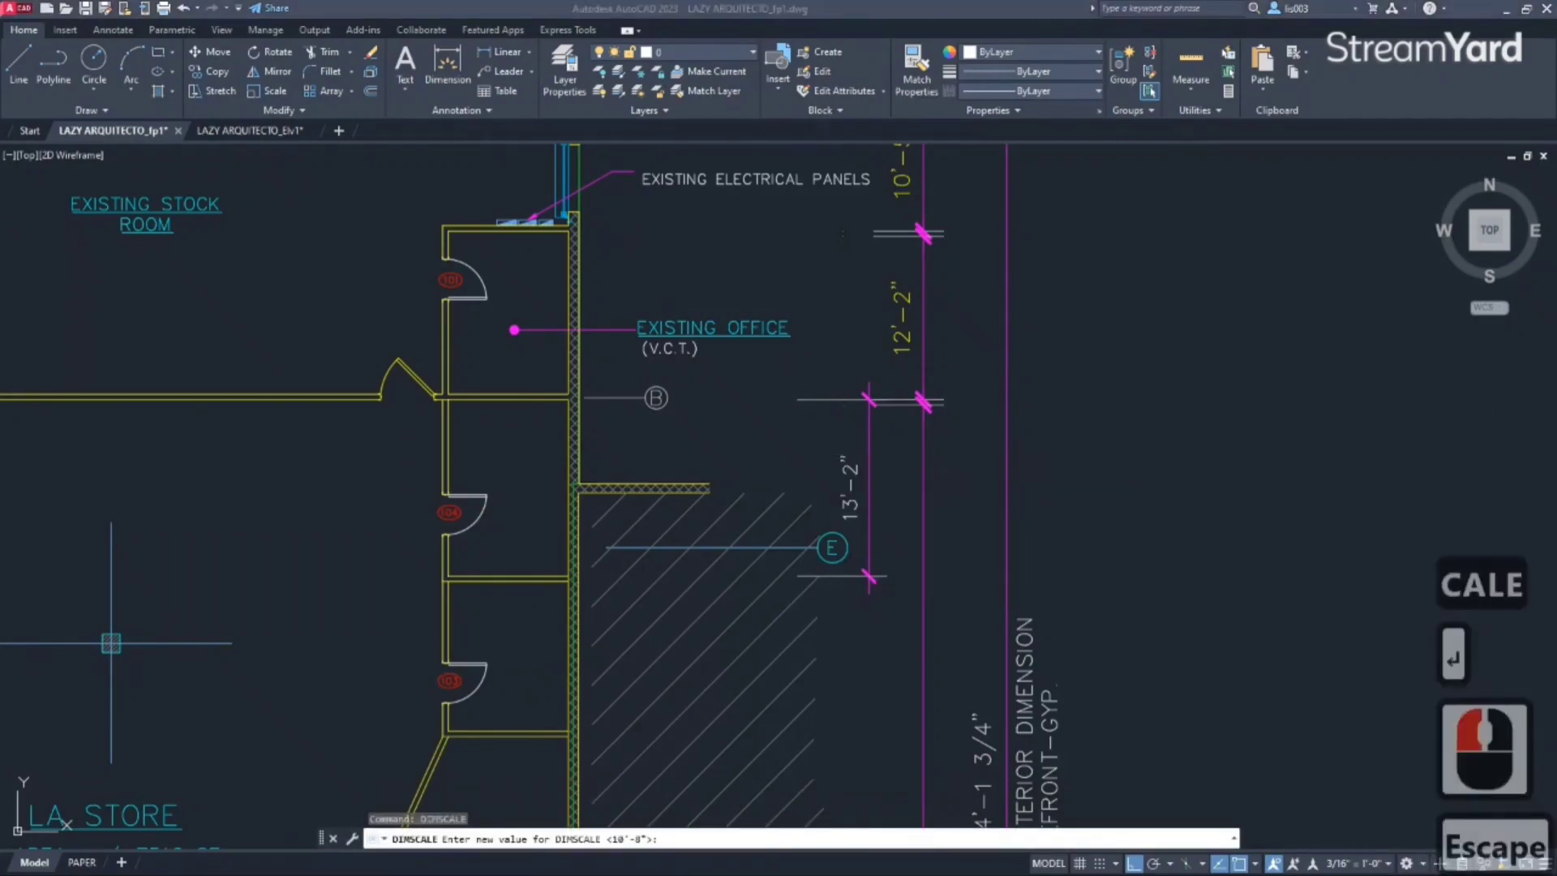
pyautogui.moveTo(1541, 318)
pyautogui.mouseDown()
pyautogui.moveTo(1378, 318)
pyautogui.moveTo(486, 232)
pyautogui.mouseUp()
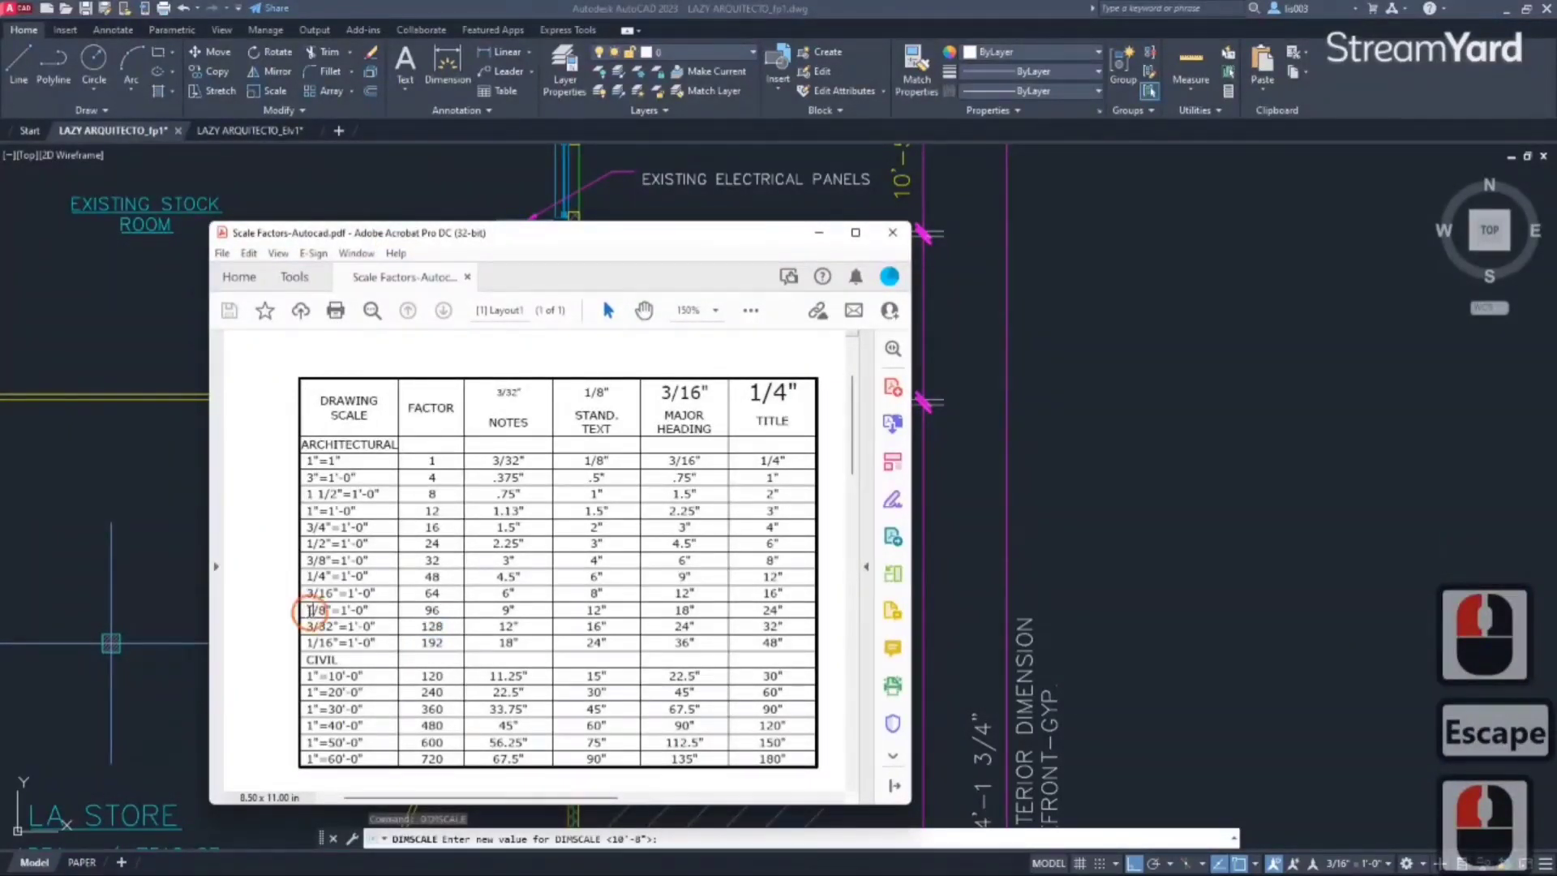
# Step: Highlight the 1/8"=1'-0" row to read factor 96, then minimize the PDF
pyautogui.doubleClick(315, 609)
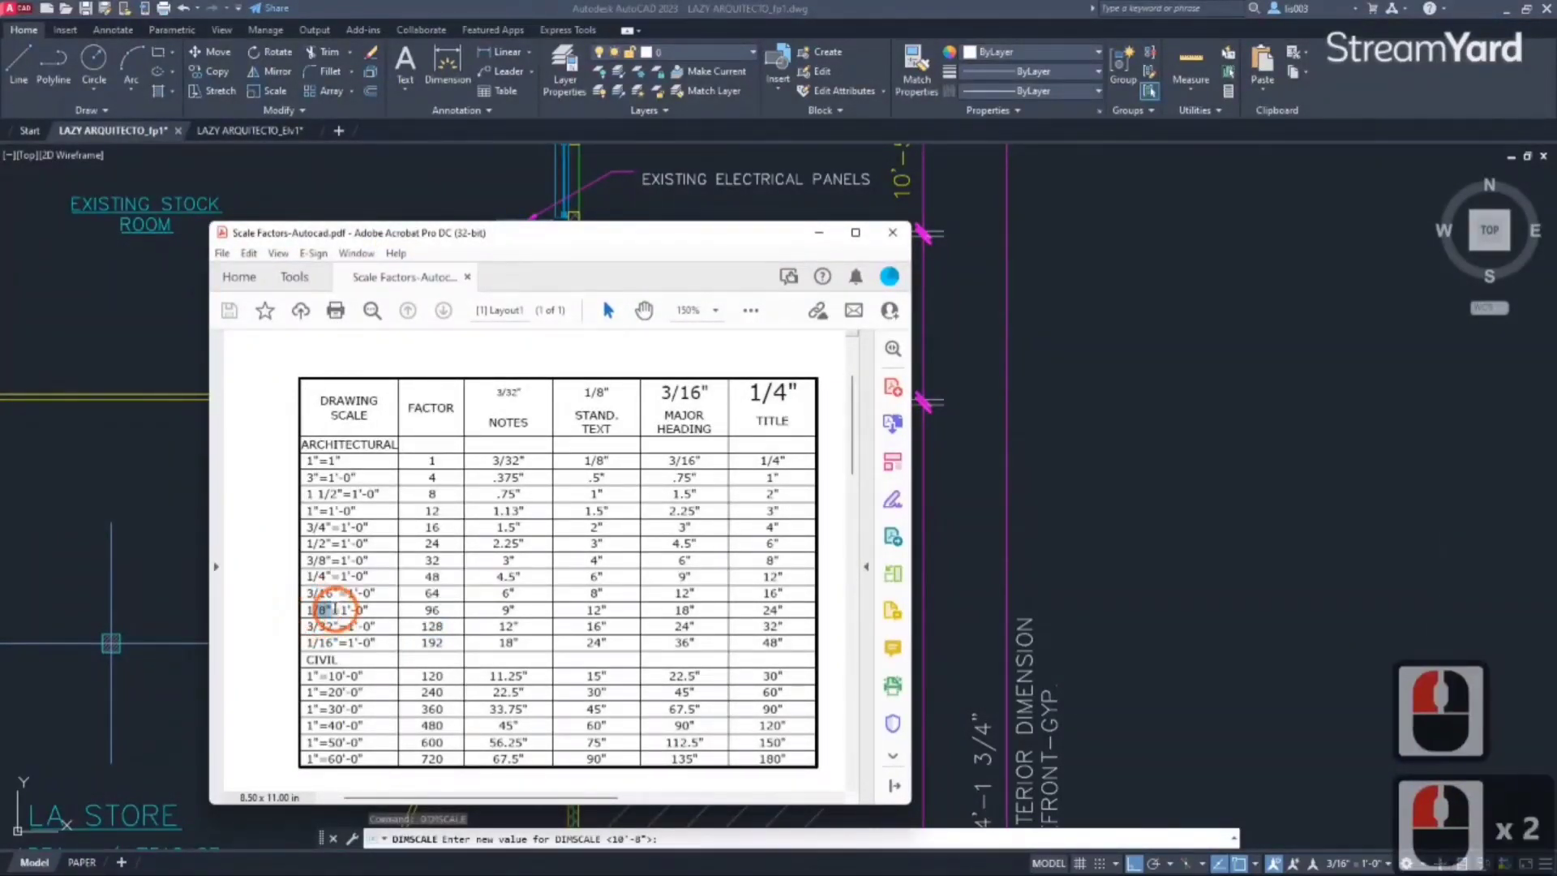
pyautogui.doubleClick(316, 613)
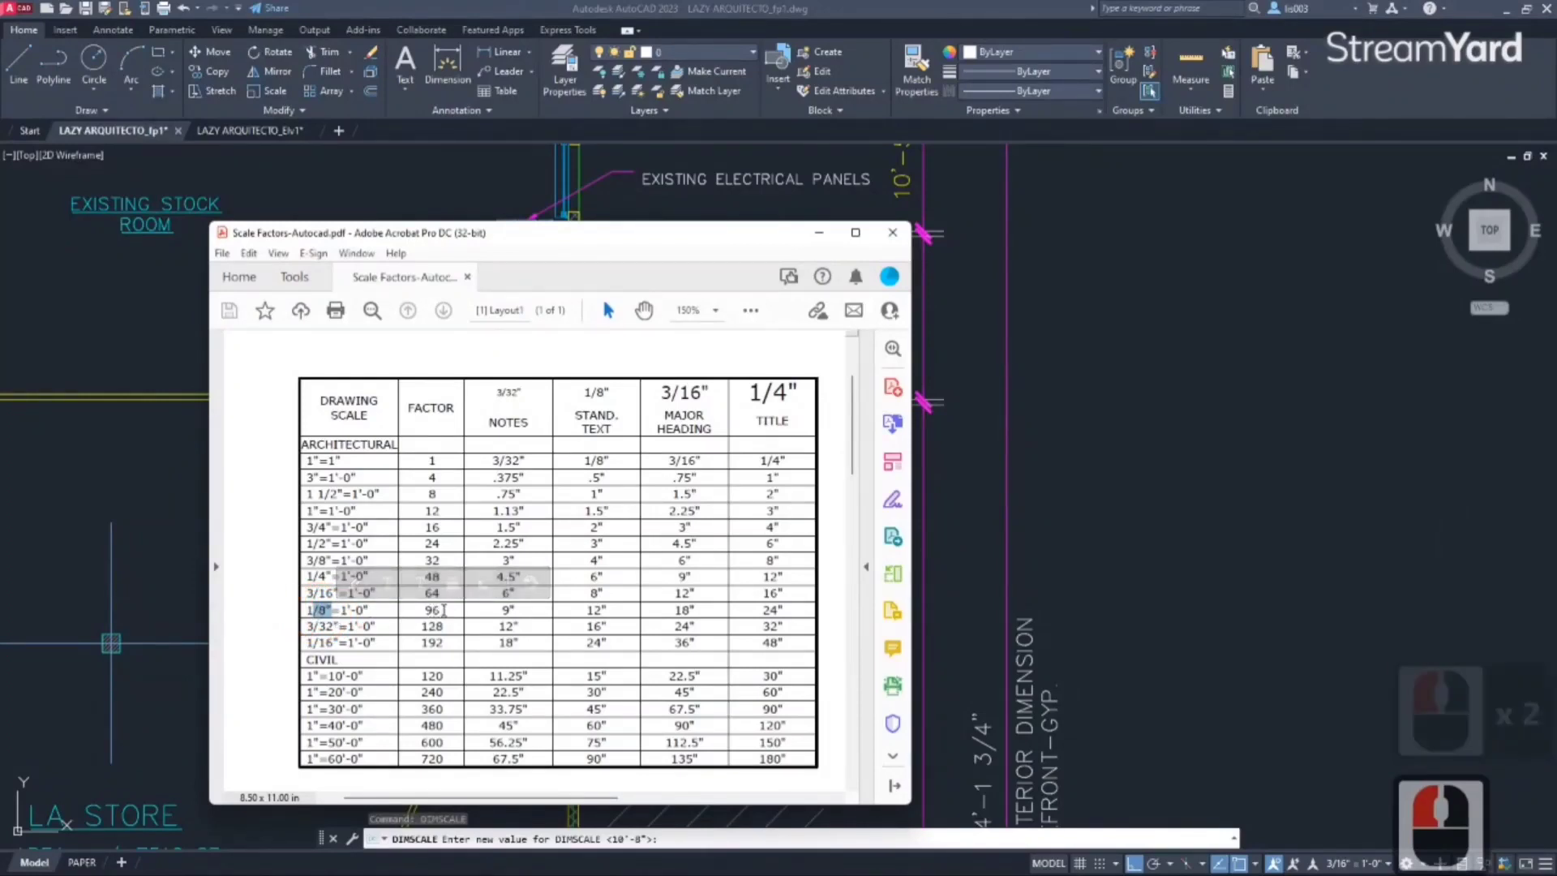
pyautogui.click(819, 233)
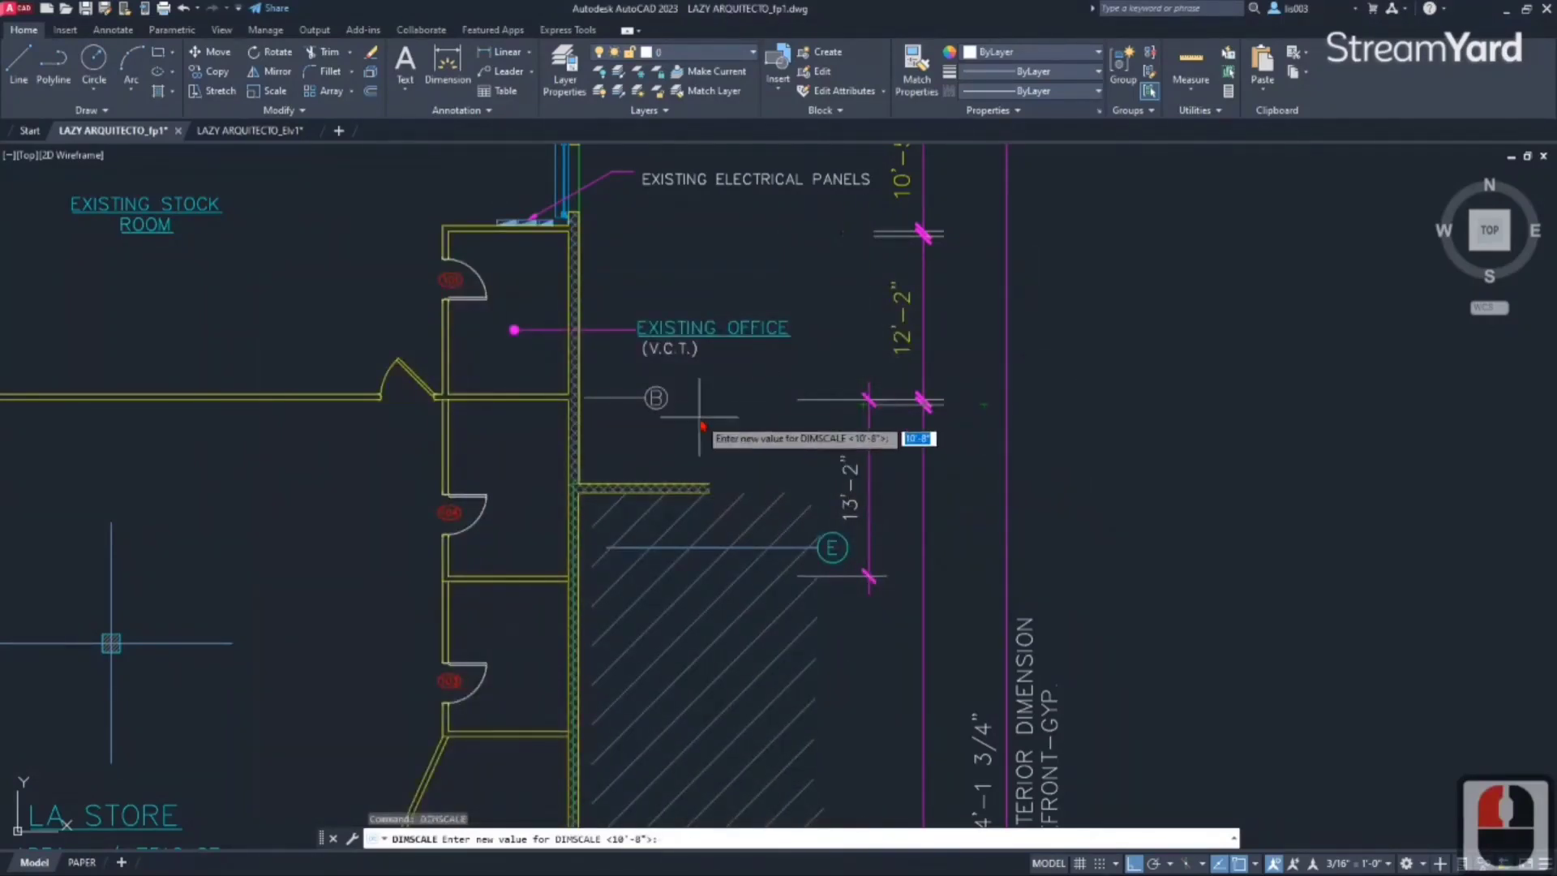
# Step: Enter 96 for DIMSCALE, then dimension the wall with an 11'-2" vertical dimension under the 13'-2" one
pyautogui.write('96')
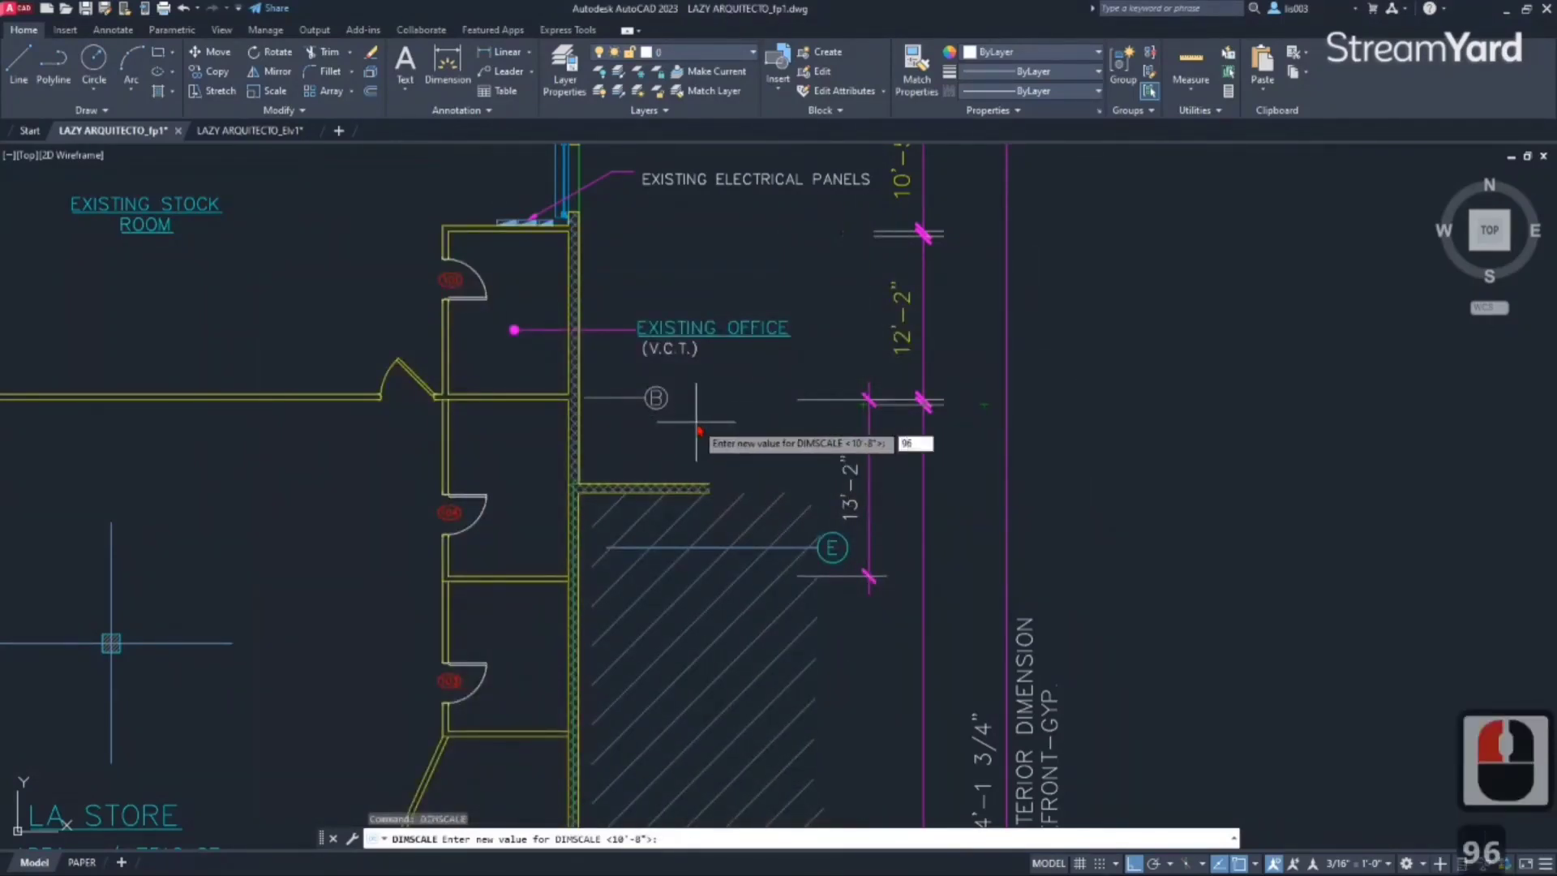
pyautogui.press('Return')
pyautogui.write('D')
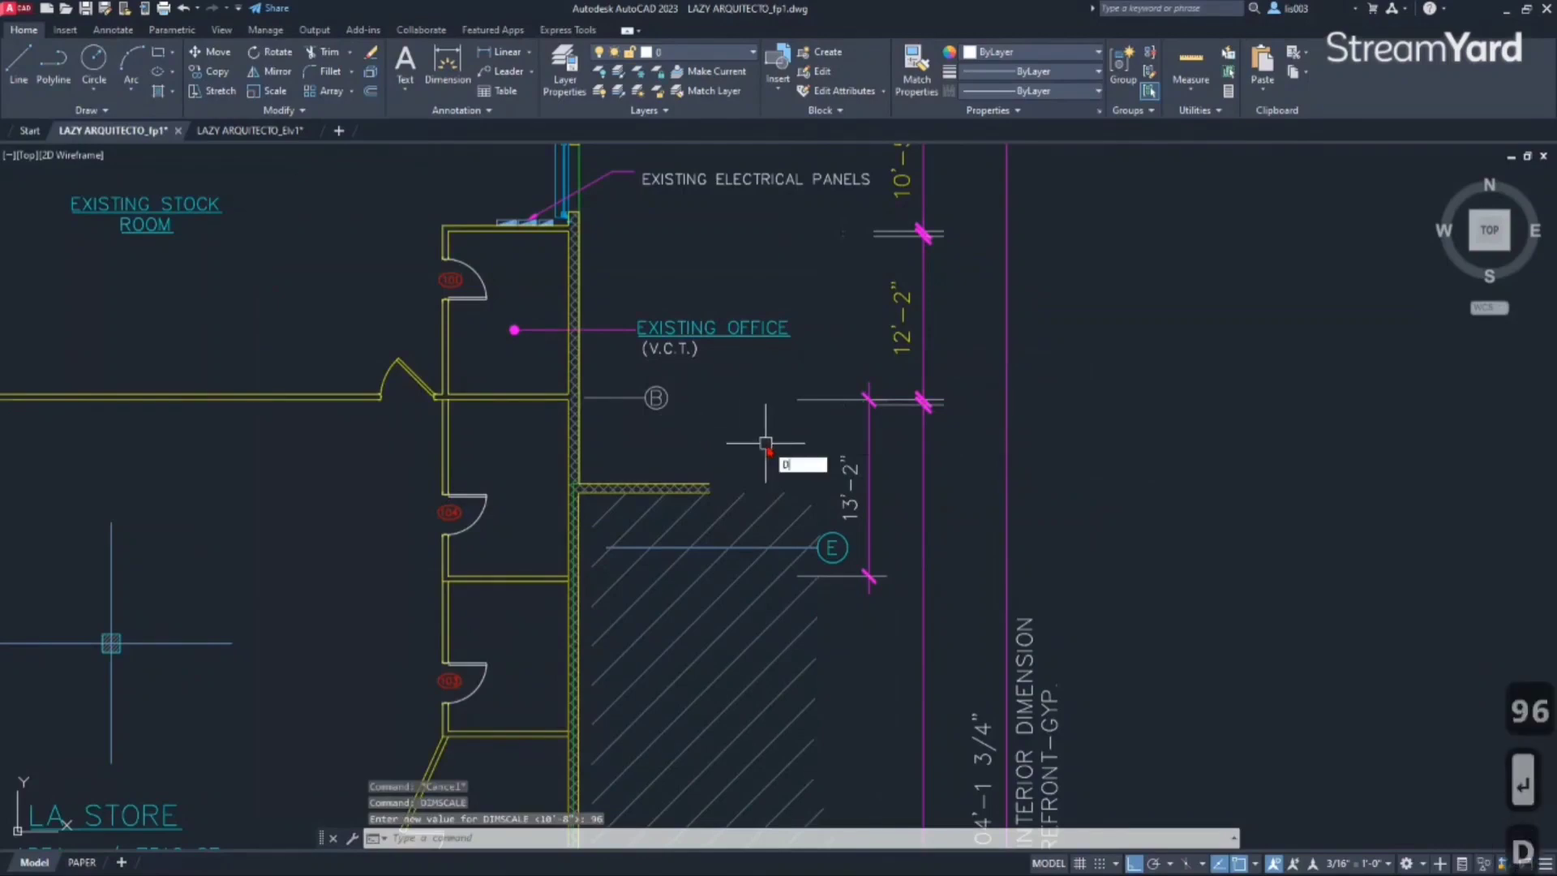
pyautogui.write('IM')
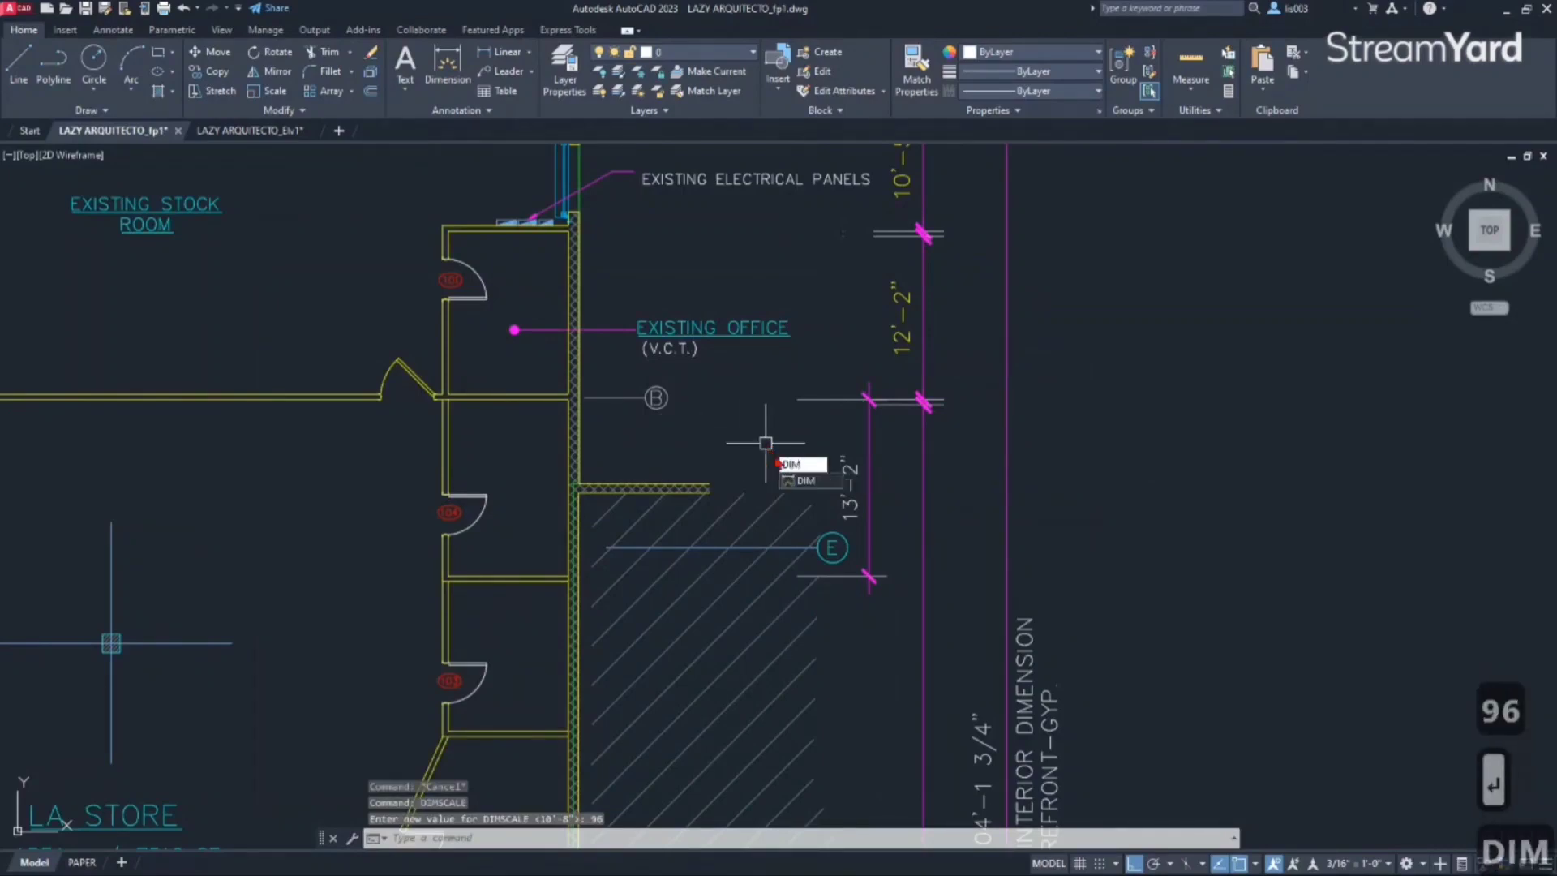
pyautogui.press('Return')
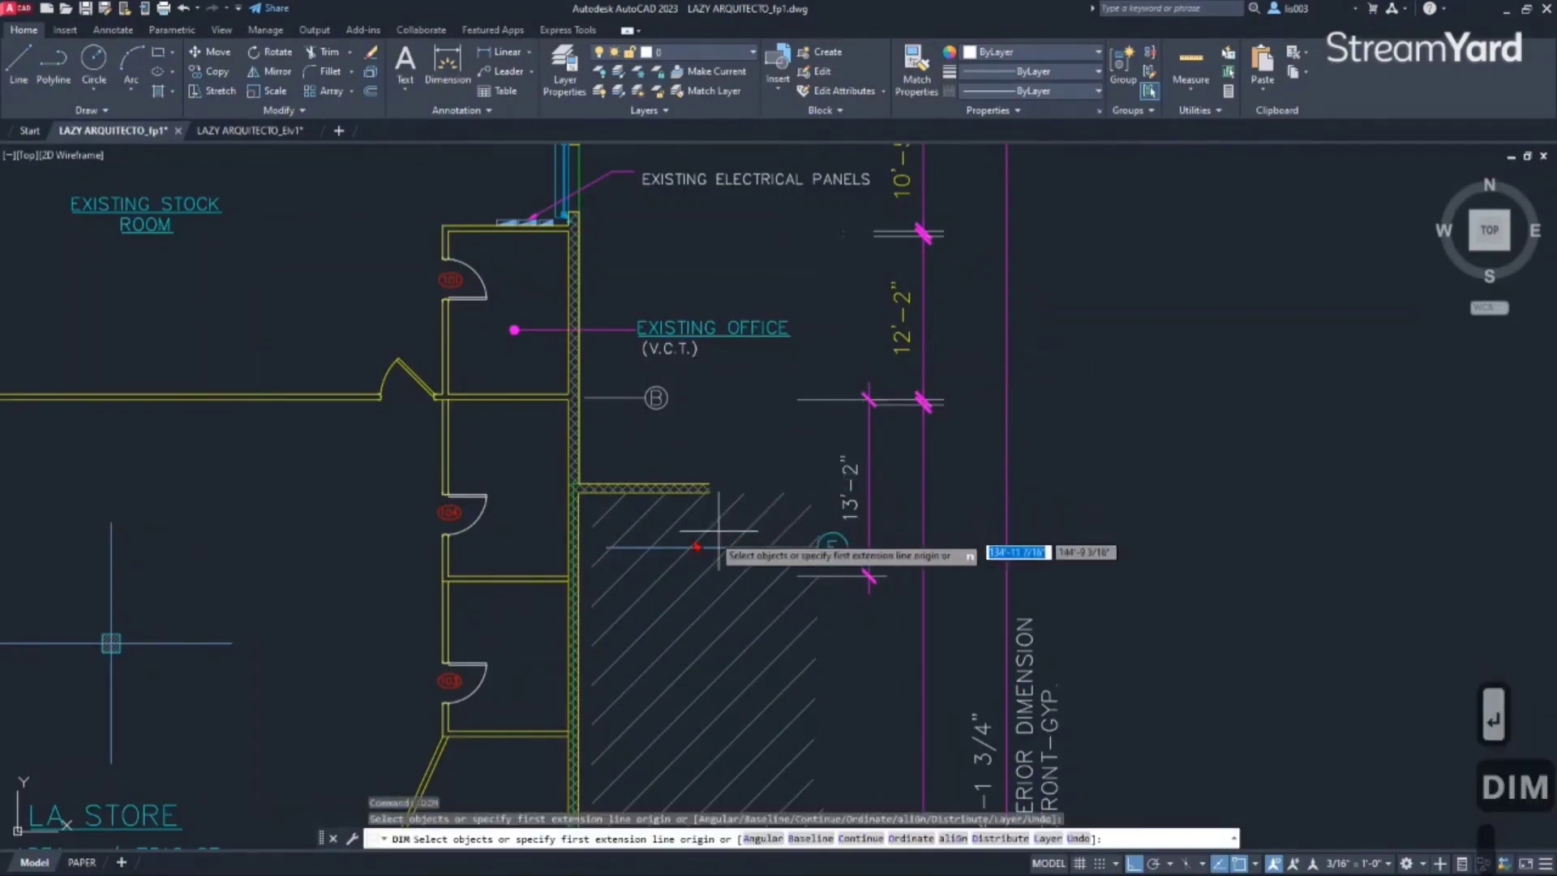
pyautogui.click(451, 580)
pyautogui.scroll(2, 457, 744)
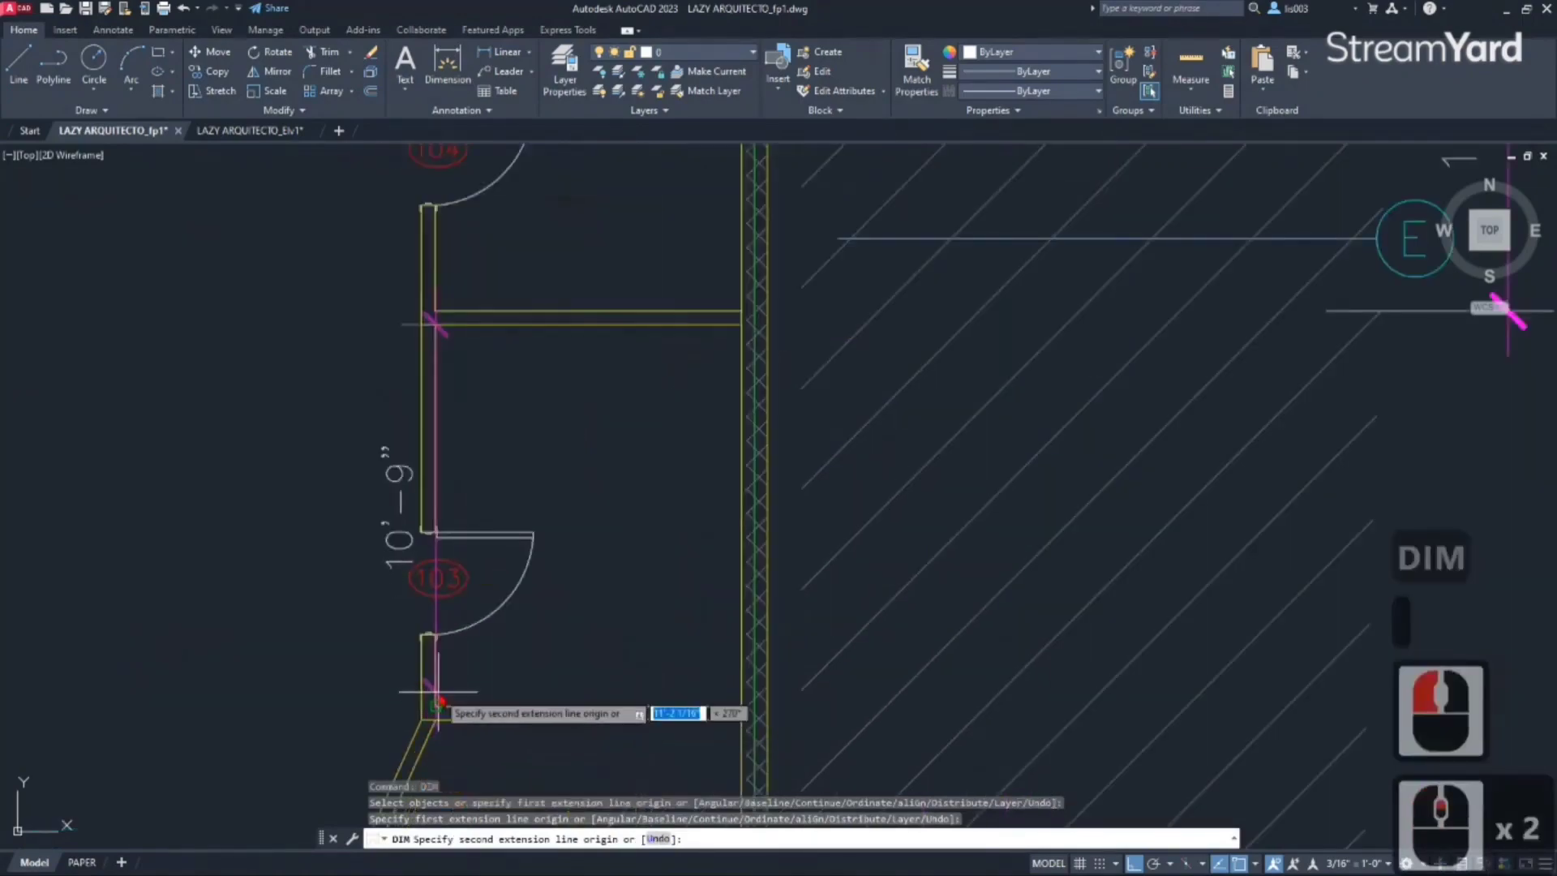
pyautogui.click(438, 703)
pyautogui.scroll(-3, 946, 549)
pyautogui.scroll(2, 868, 557)
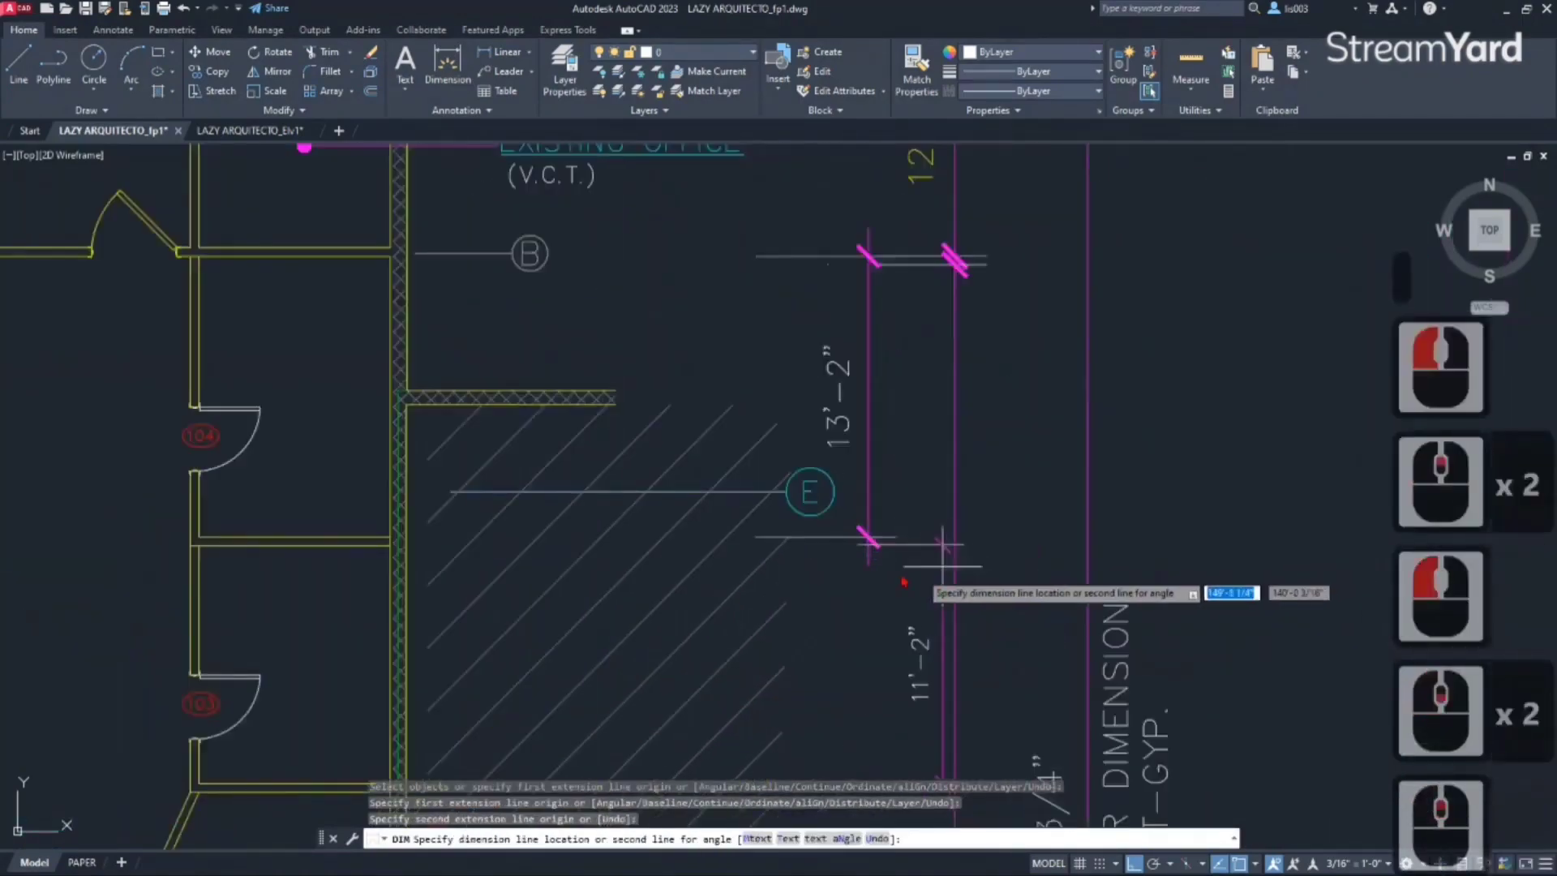
pyautogui.click(867, 572)
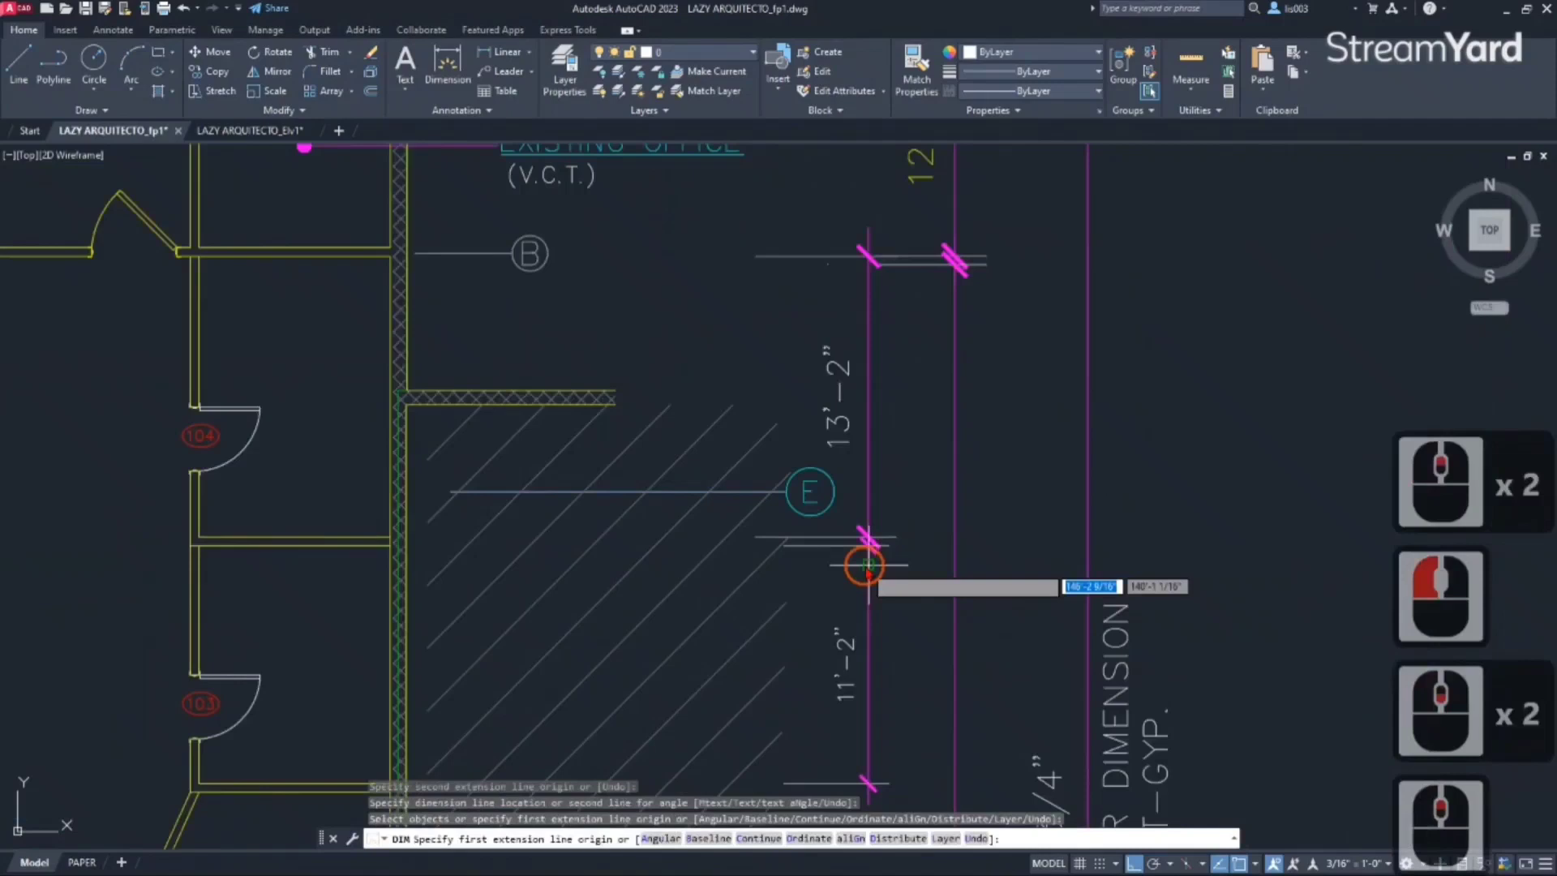
pyautogui.press('Escape')
pyautogui.click(843, 640)
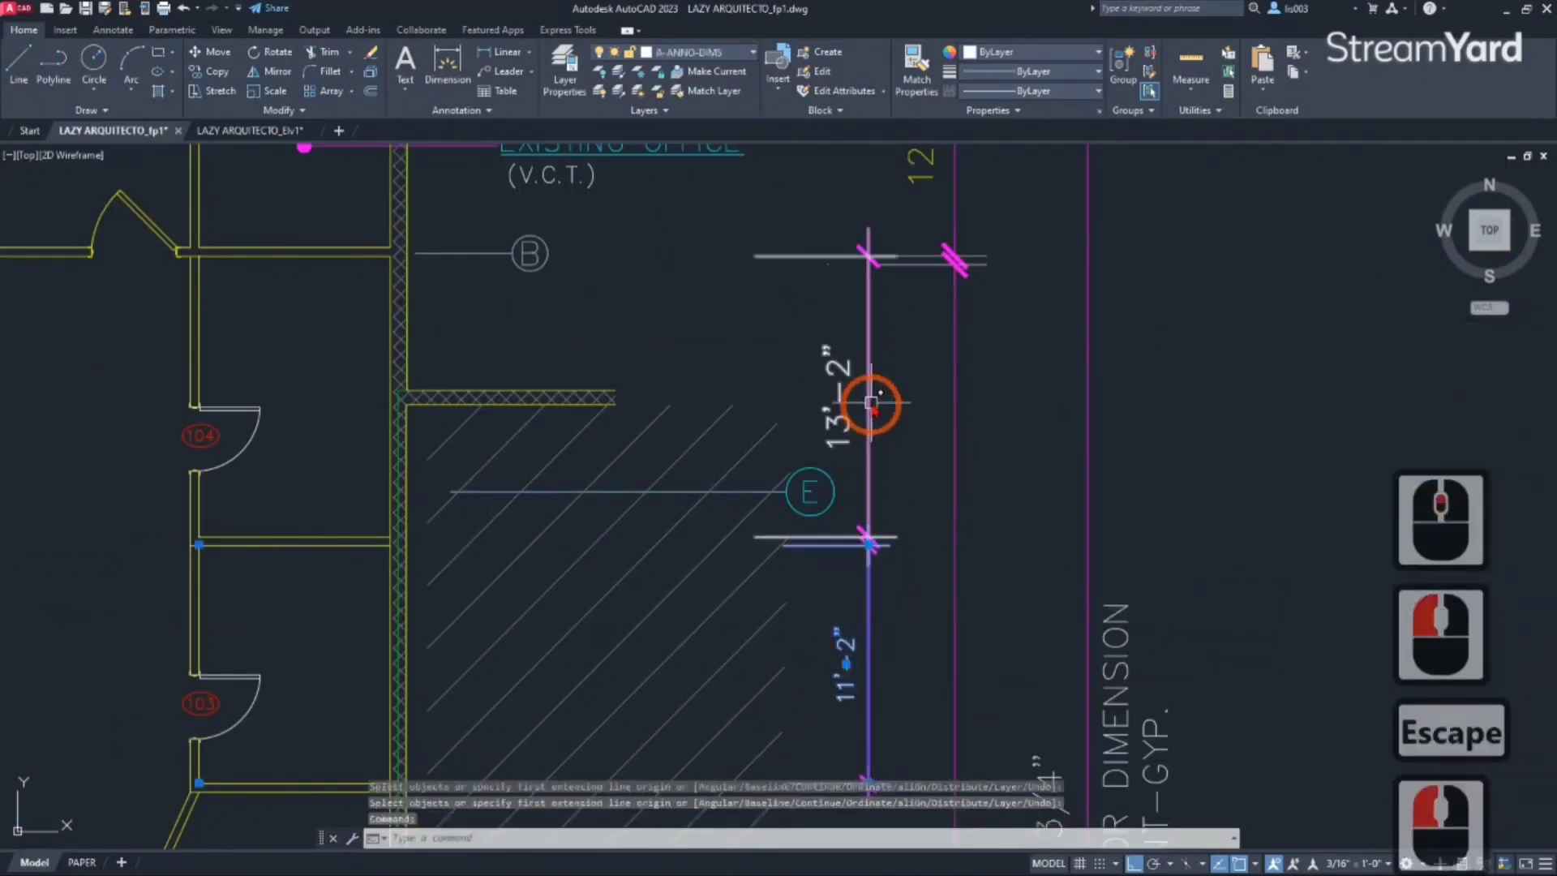